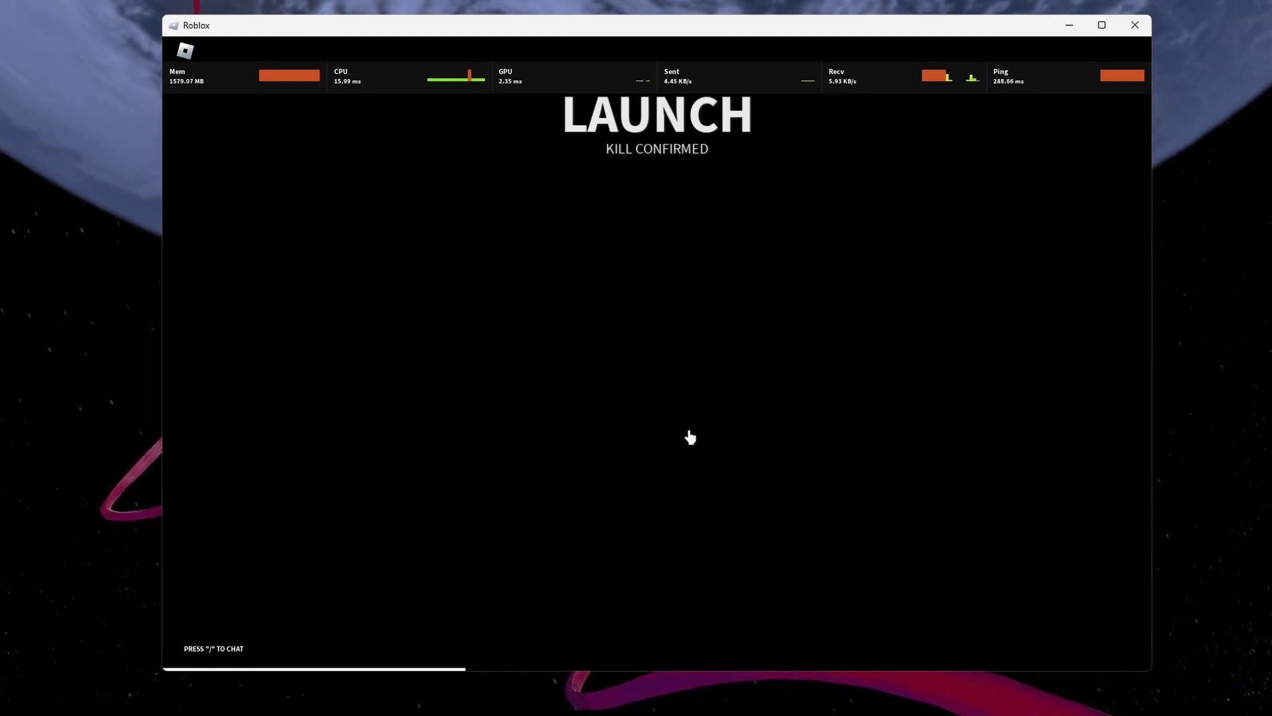
In Roblox settings, set Graphics Quality to three bars and toggle Performance Stats back on.
key("Escape")
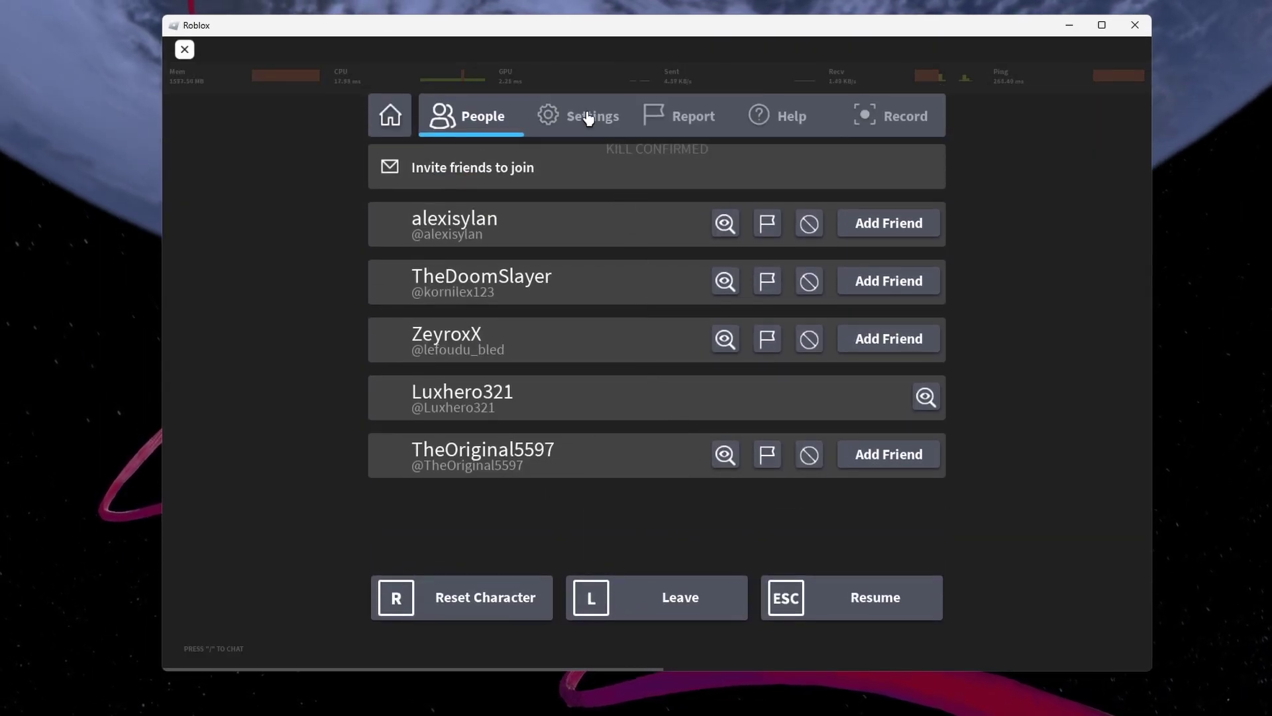
left_click(590, 117)
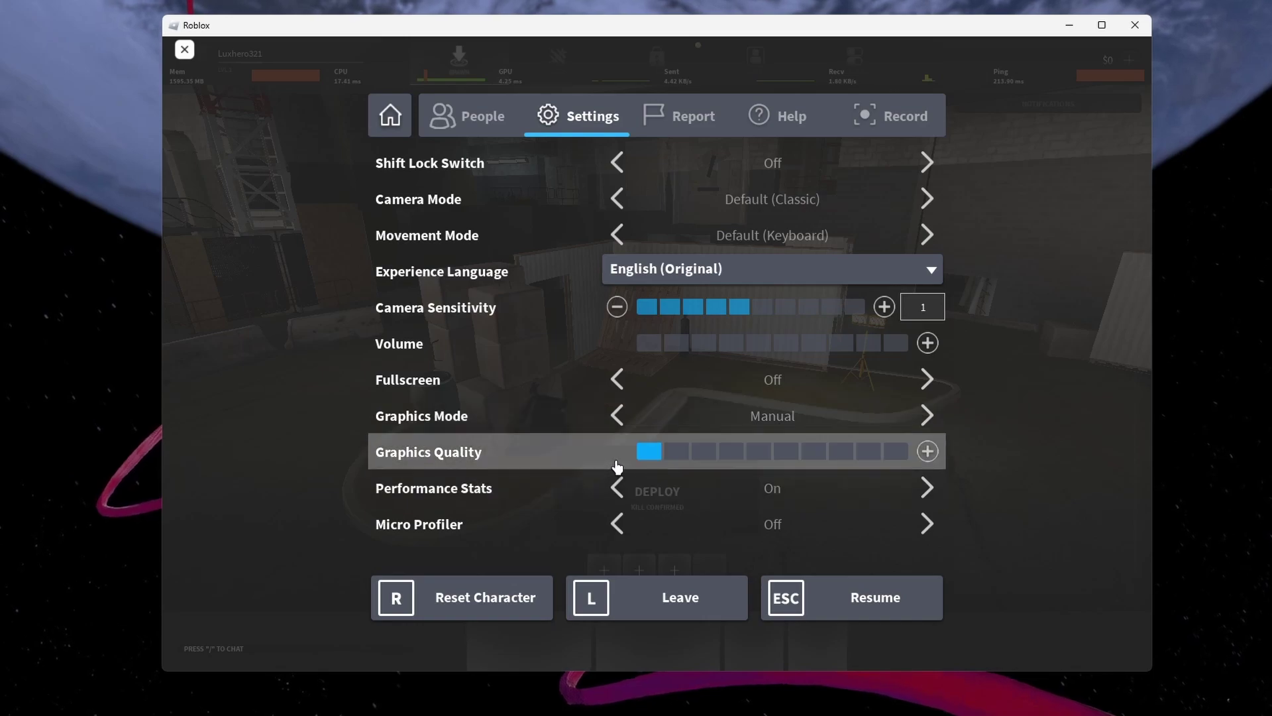
left_click(929, 454)
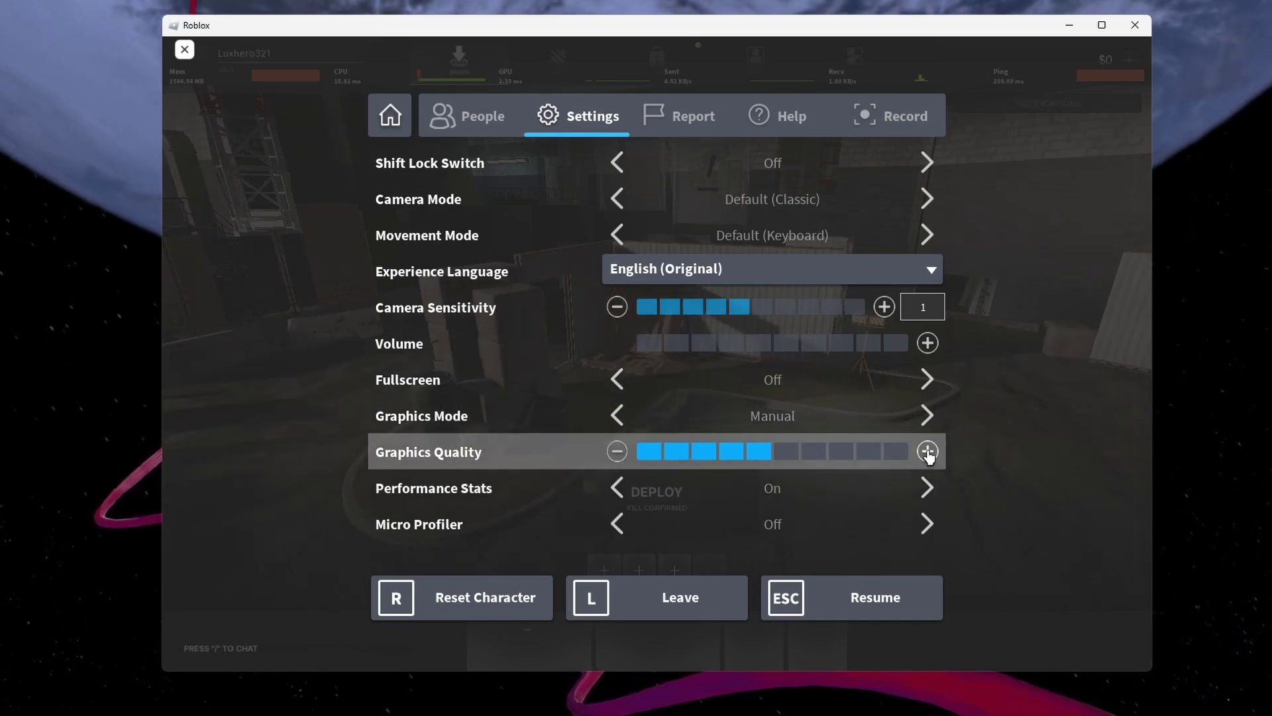
left_click(618, 453)
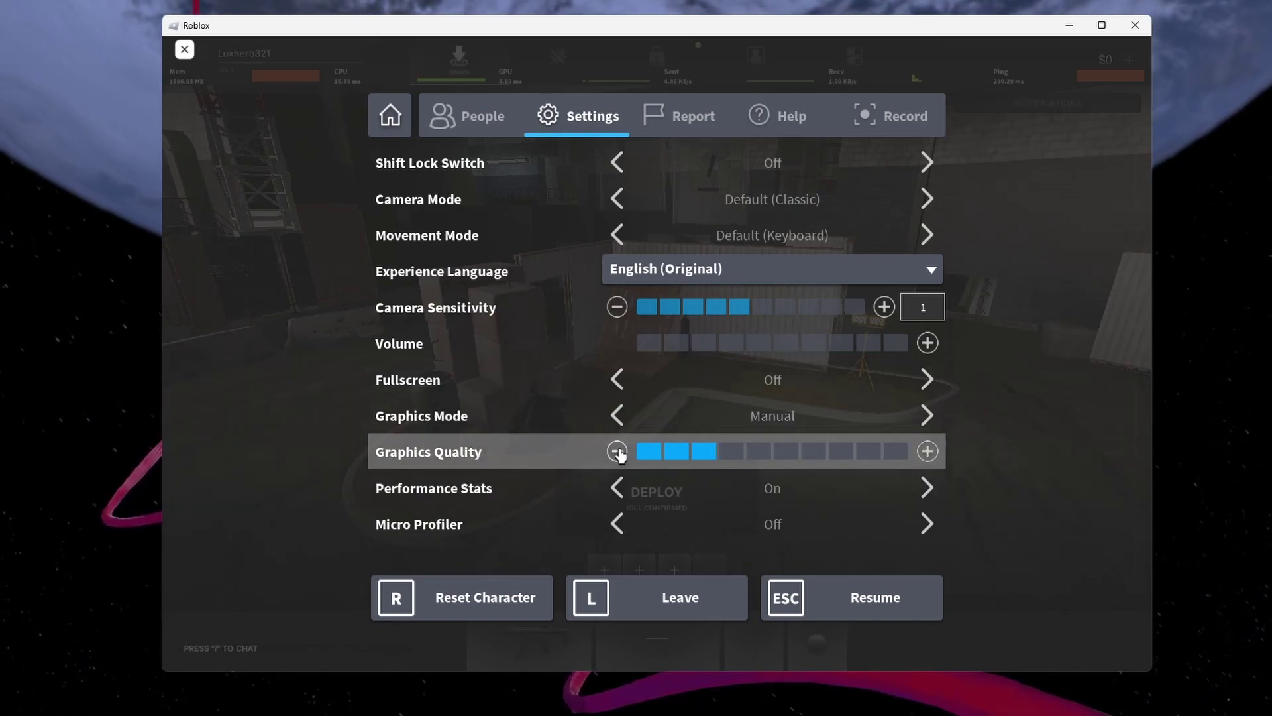
left_click(619, 455)
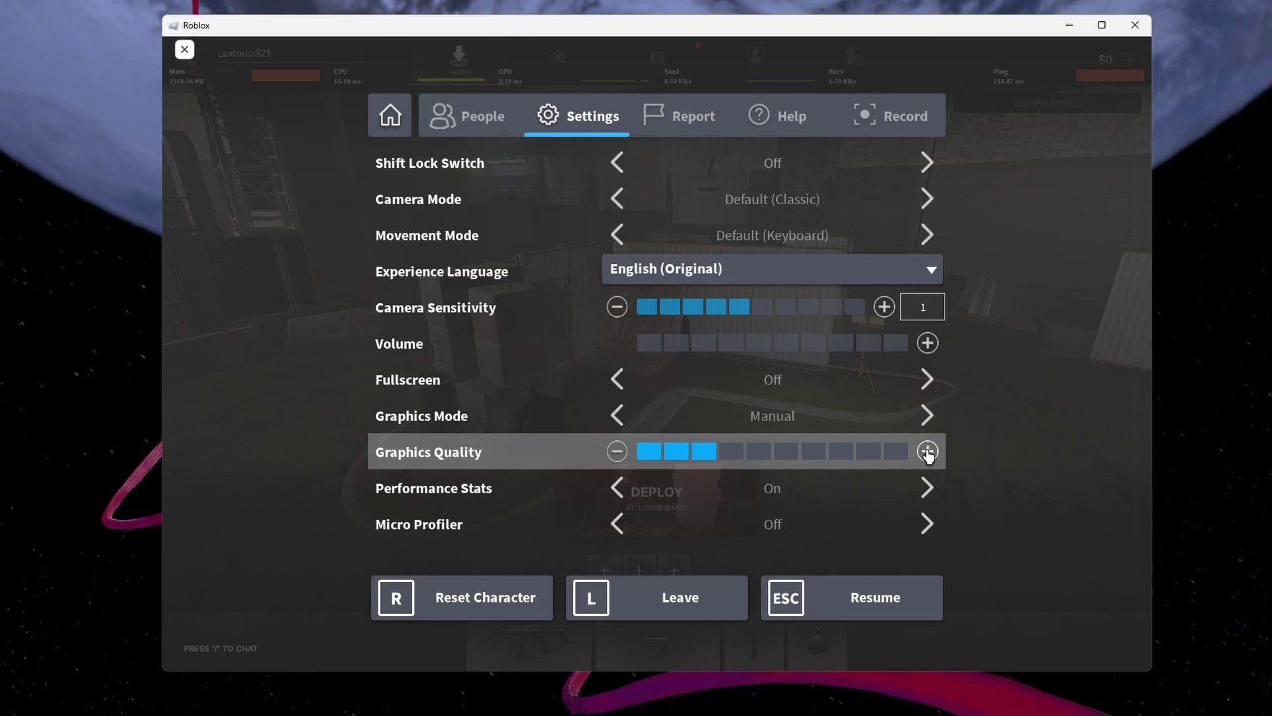
left_click(928, 487)
left_click(927, 487)
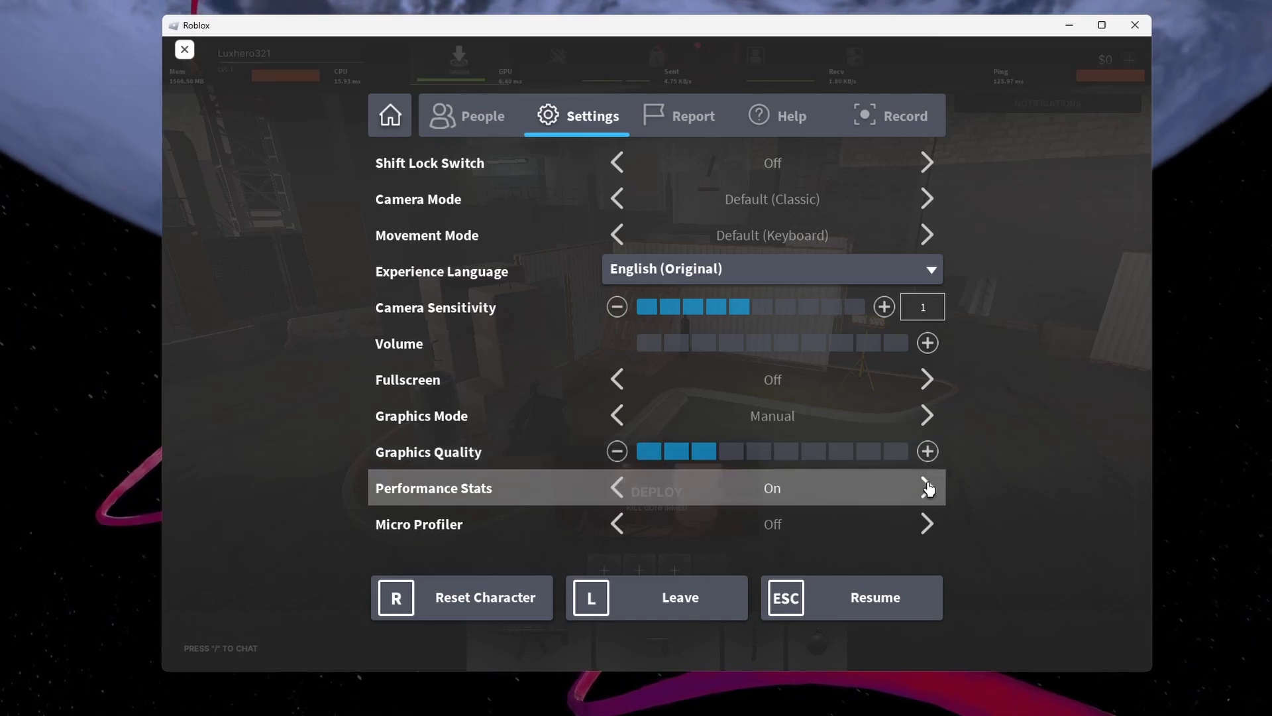
Resume the game and view the Mem, CPU, GPU, Recv and Ping stat details.
left_click(185, 50)
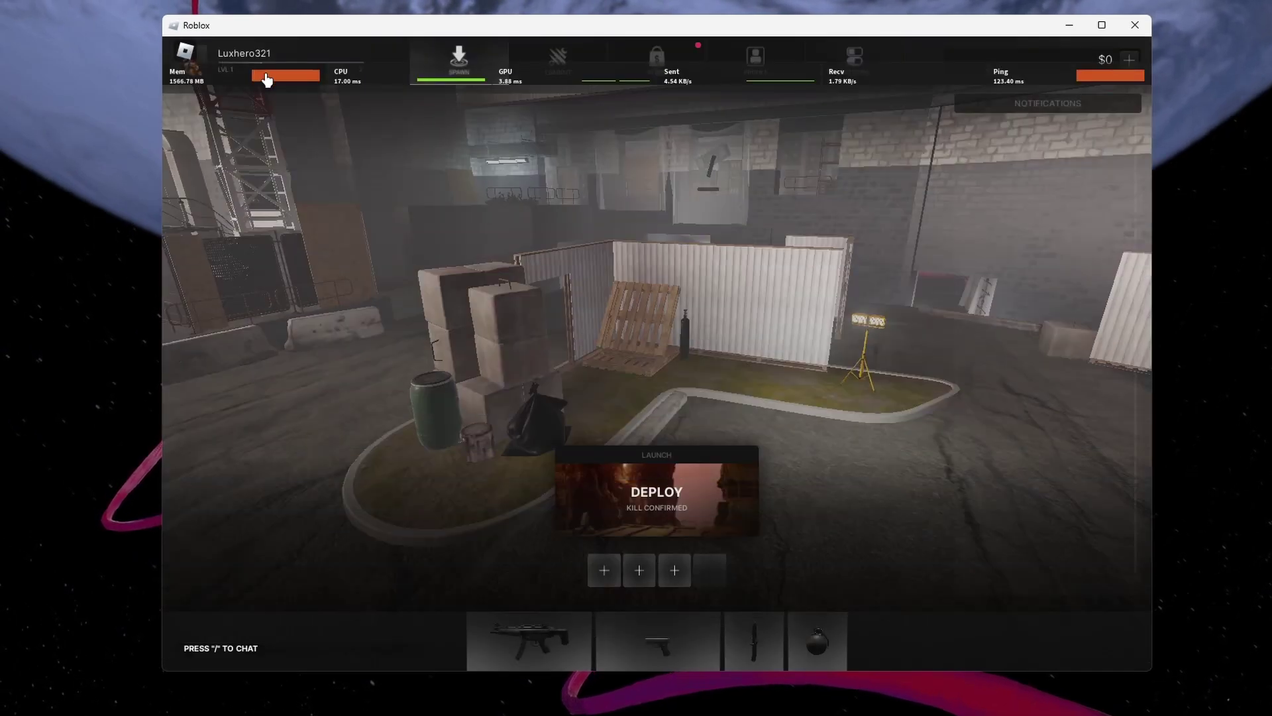
left_click(289, 76)
left_click(383, 83)
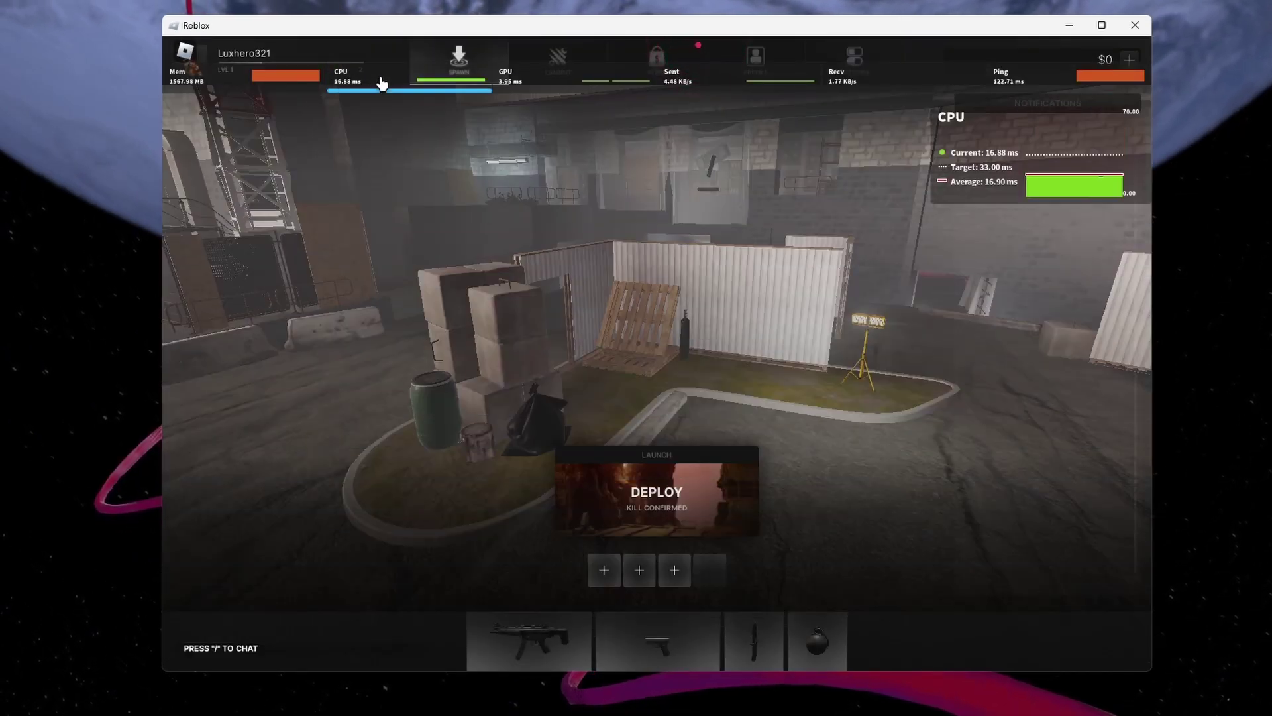
left_click(560, 83)
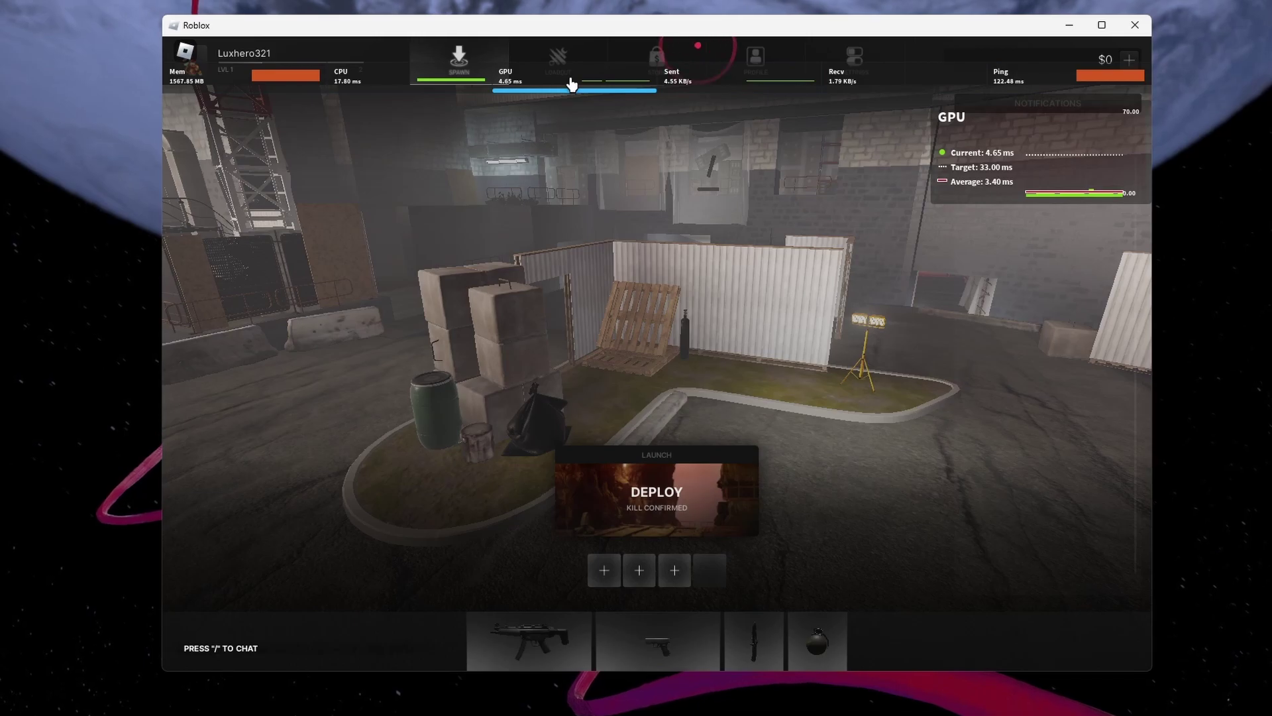
left_click(846, 85)
left_click(1035, 75)
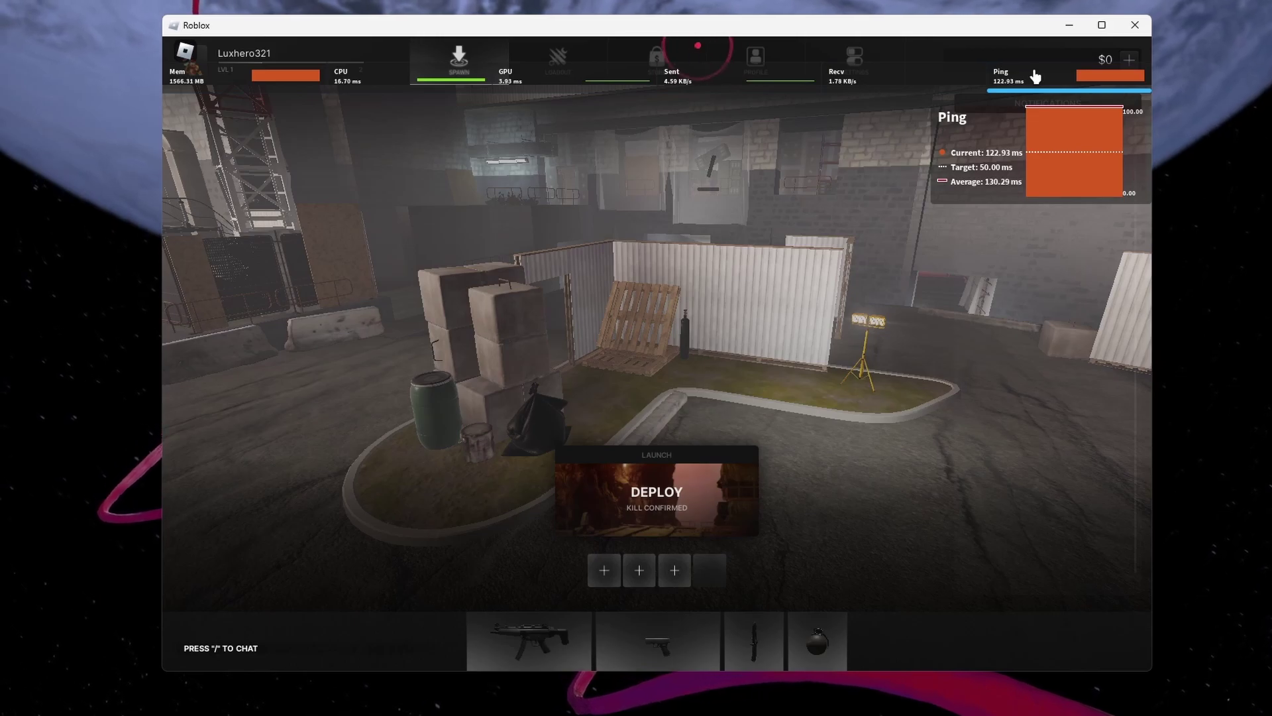
Leave the Roblox experience and confirm the exit.
key("Escape")
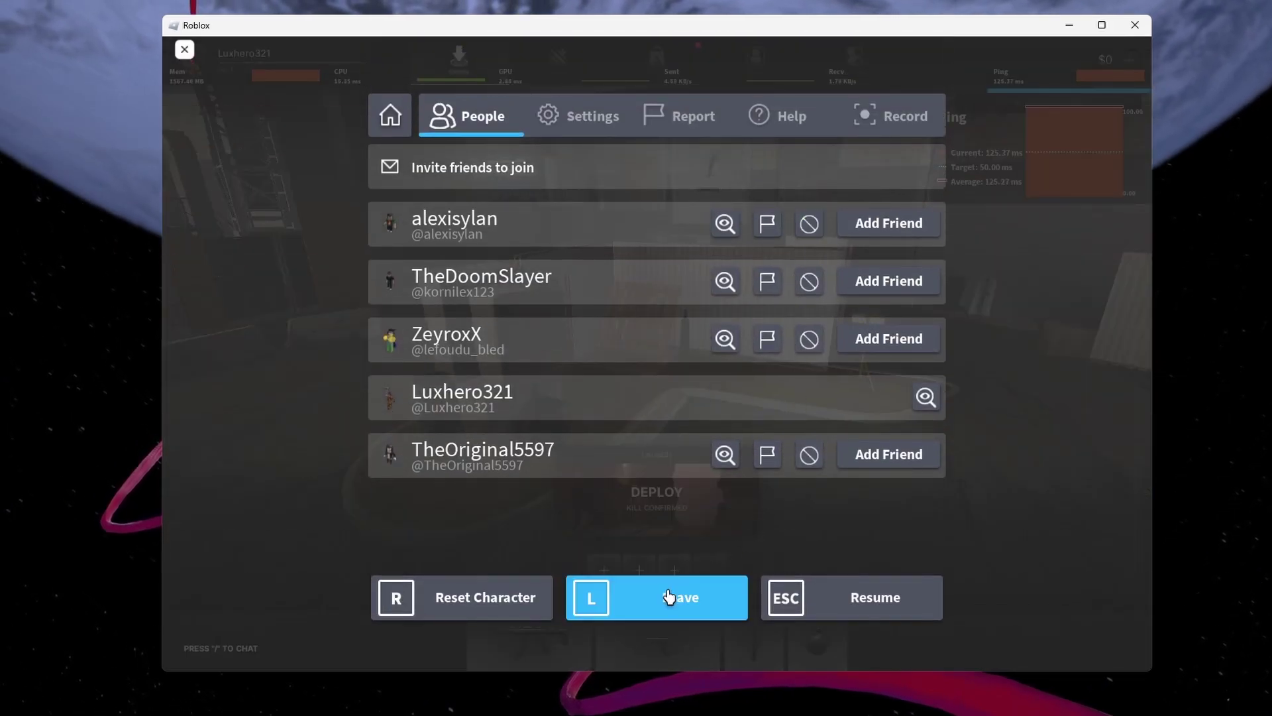
left_click(673, 599)
left_click(611, 308)
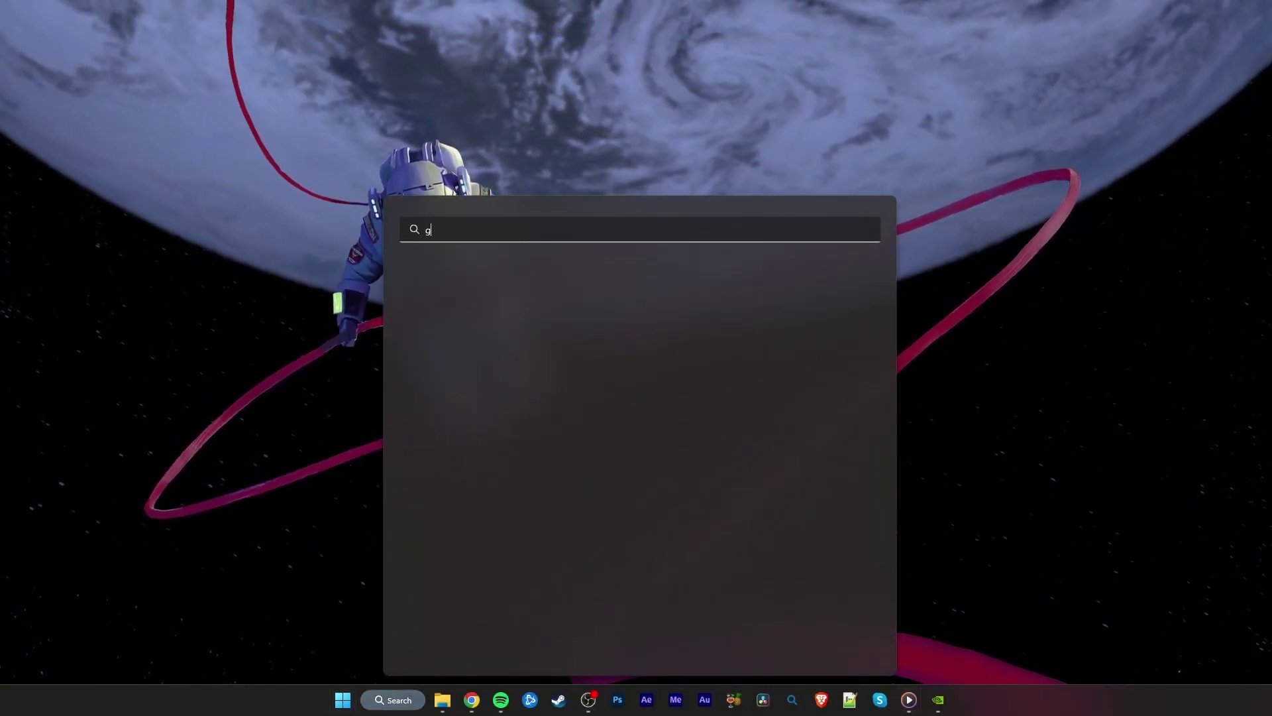
type("geforce Experience")
Launch GeForce Experience and view the newer Game Ready driver on the Drivers page.
key("Return")
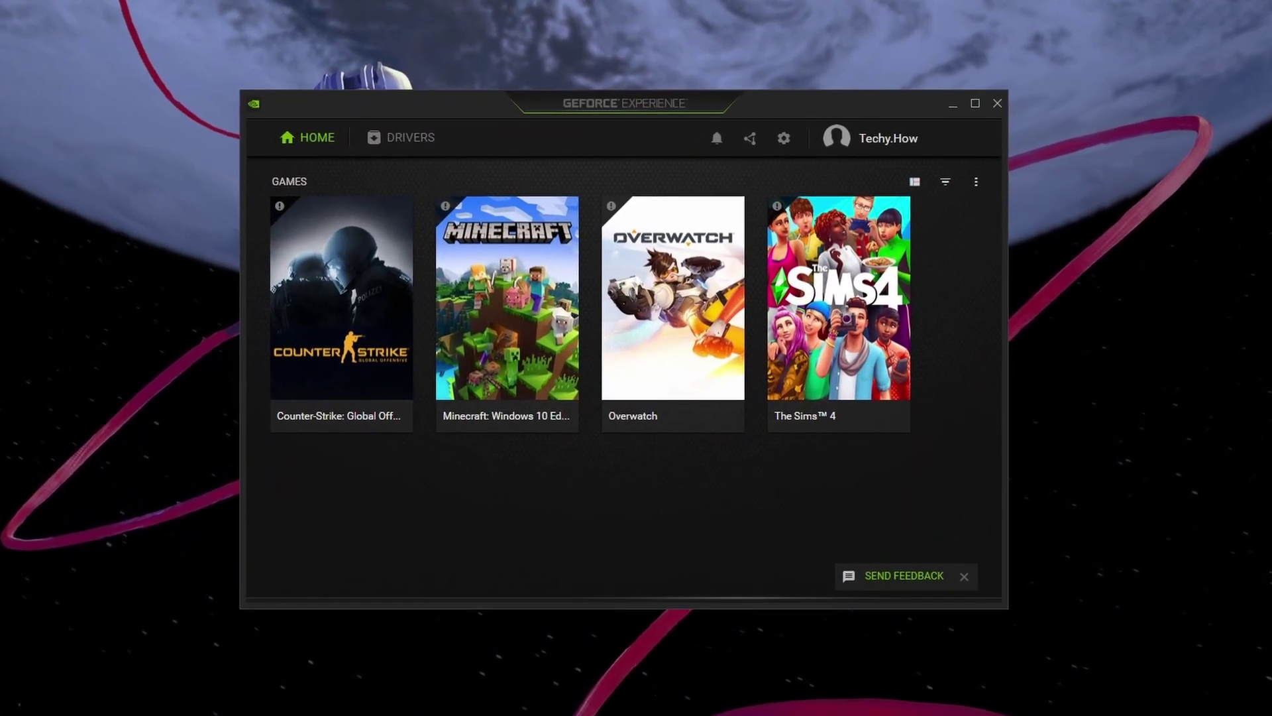
key("super")
type("amd")
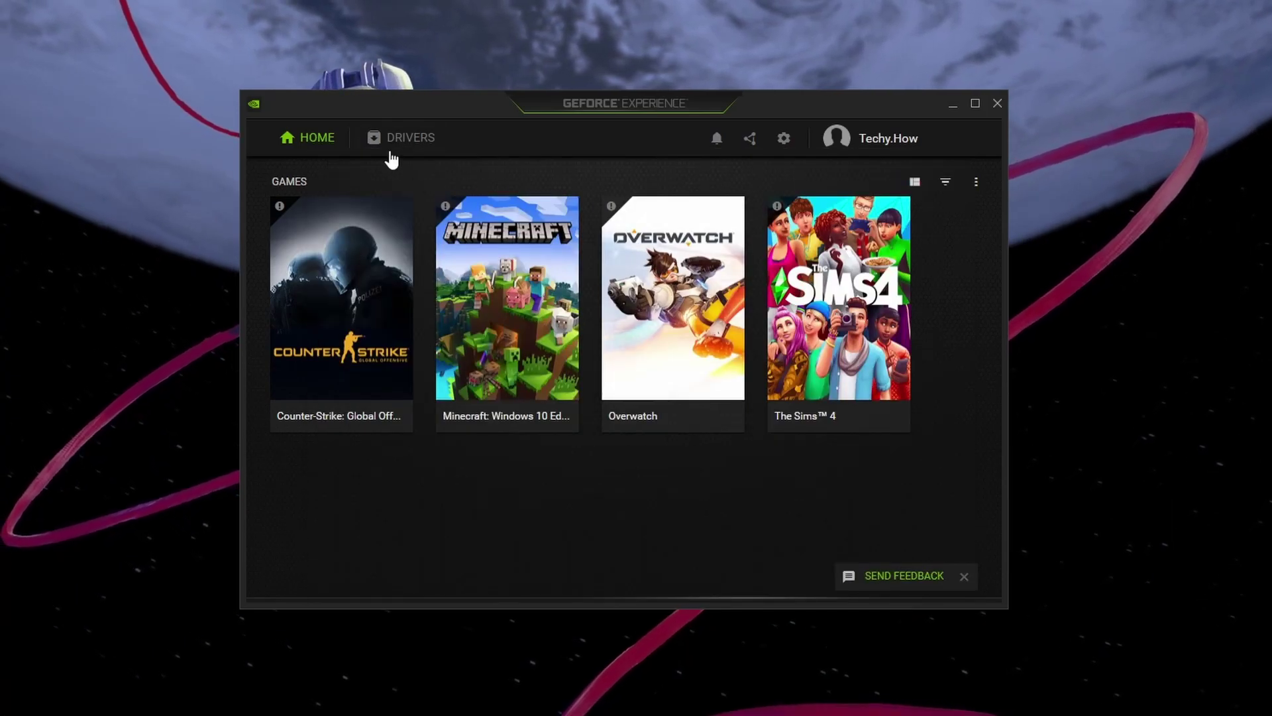
left_click(403, 137)
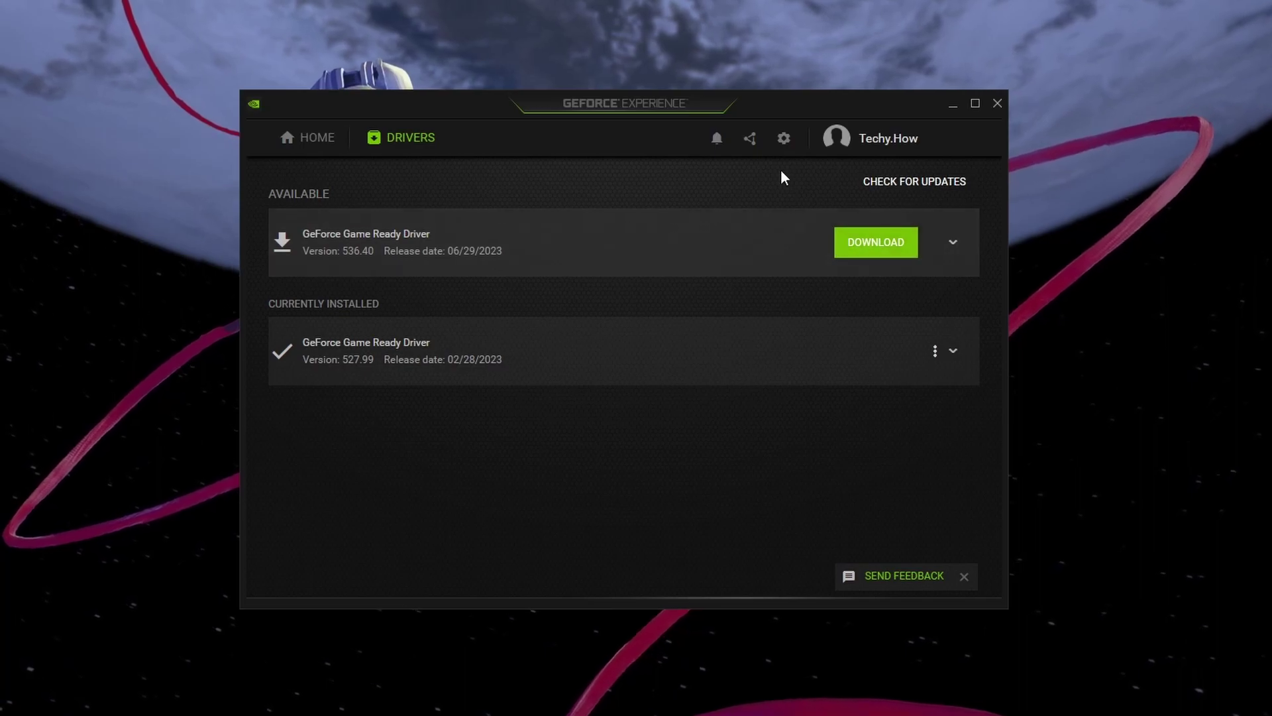
Open the GeForce Experience general settings showing overlay and notification preferences.
left_click(783, 141)
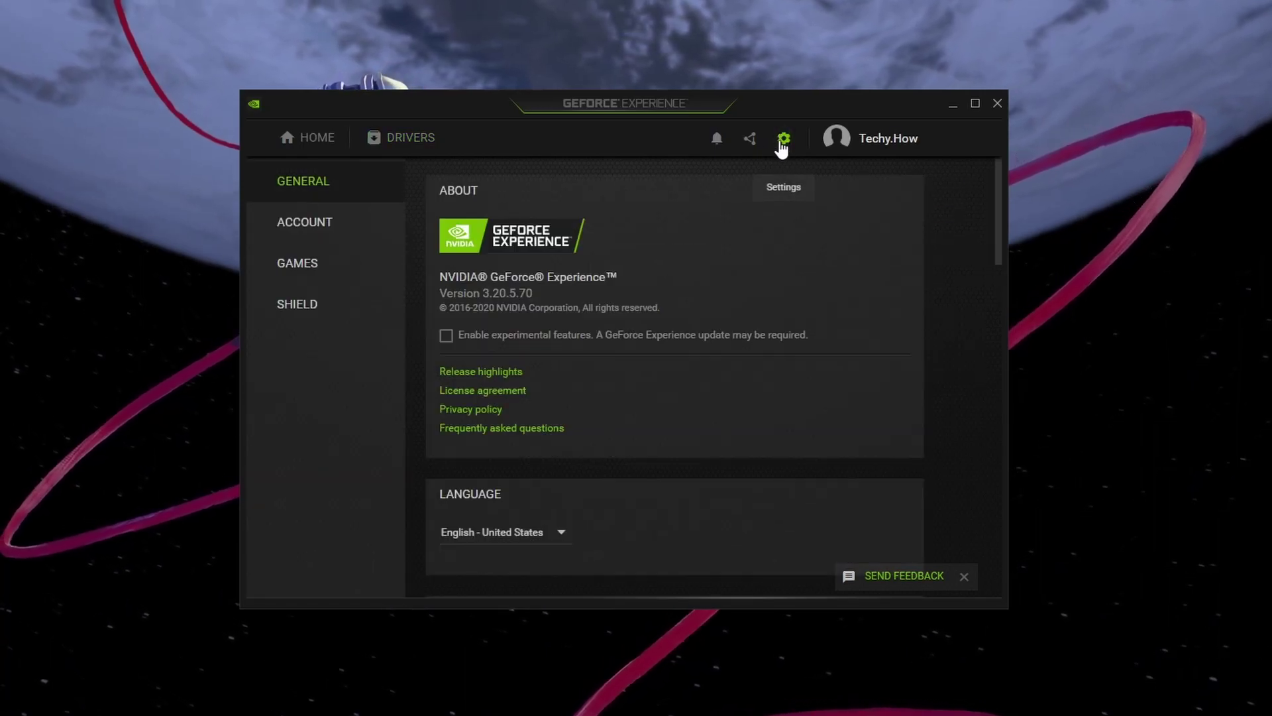
mouse_move(997, 209)
left_mouse_down()
mouse_move(995, 415)
mouse_move(992, 291)
left_mouse_up()
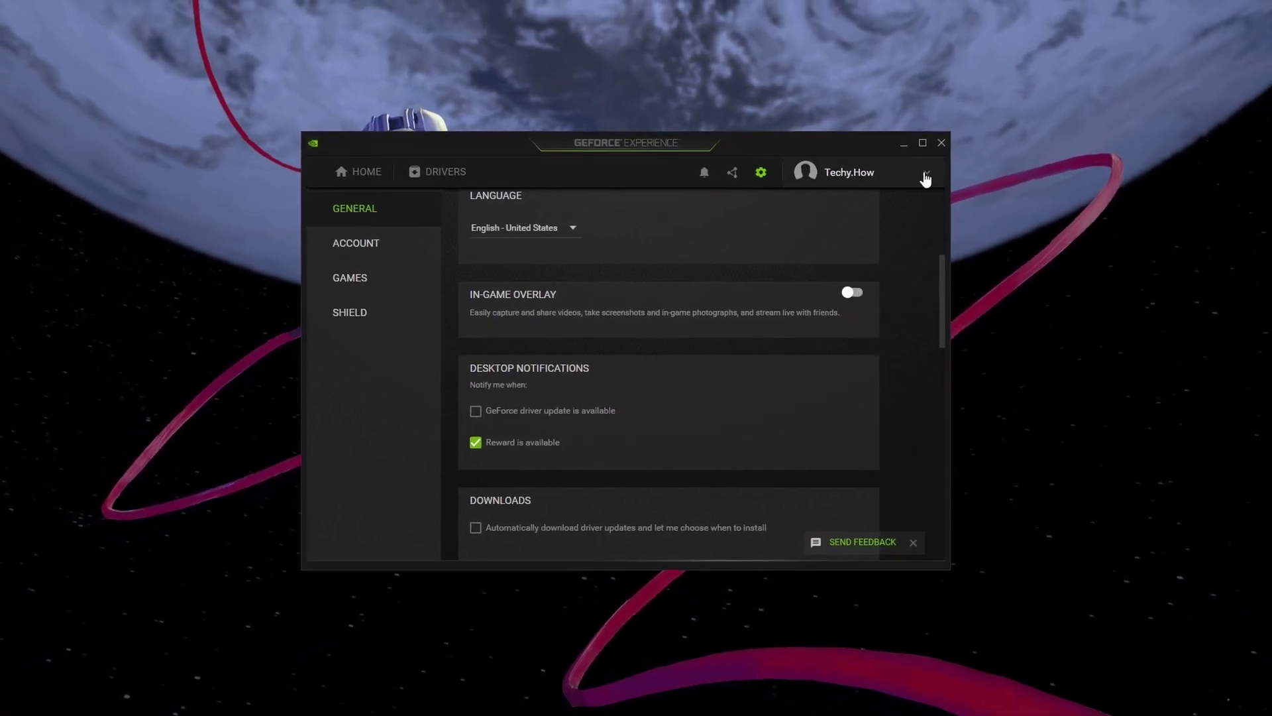
type("settings")
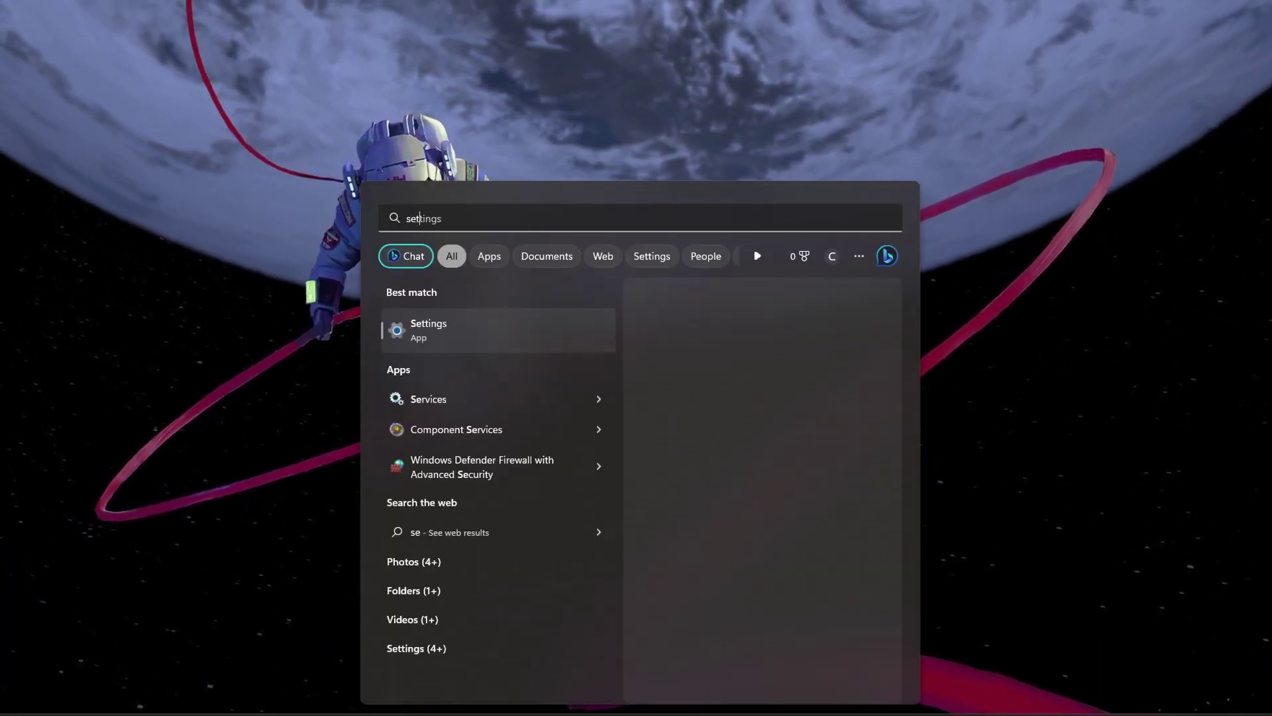
Run a Windows Update check, which reports the PC is up to date, and close Settings.
key("Return")
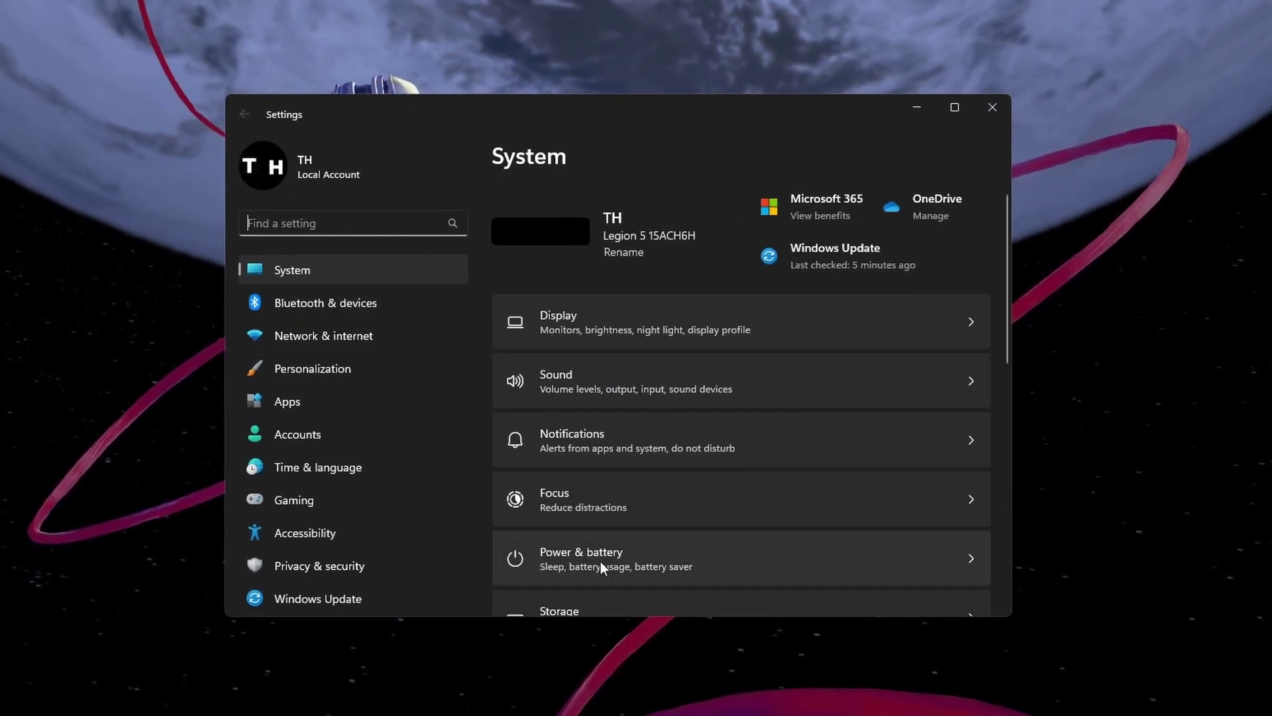
left_click(453, 606)
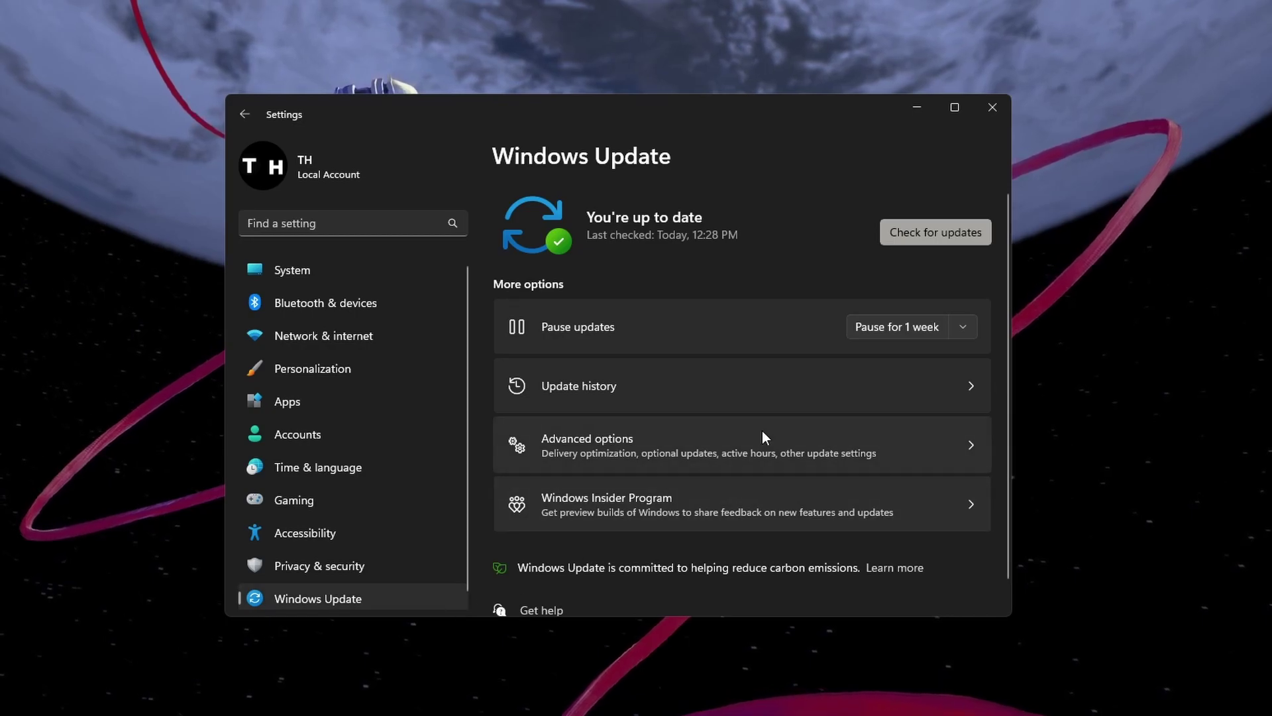
left_click(907, 244)
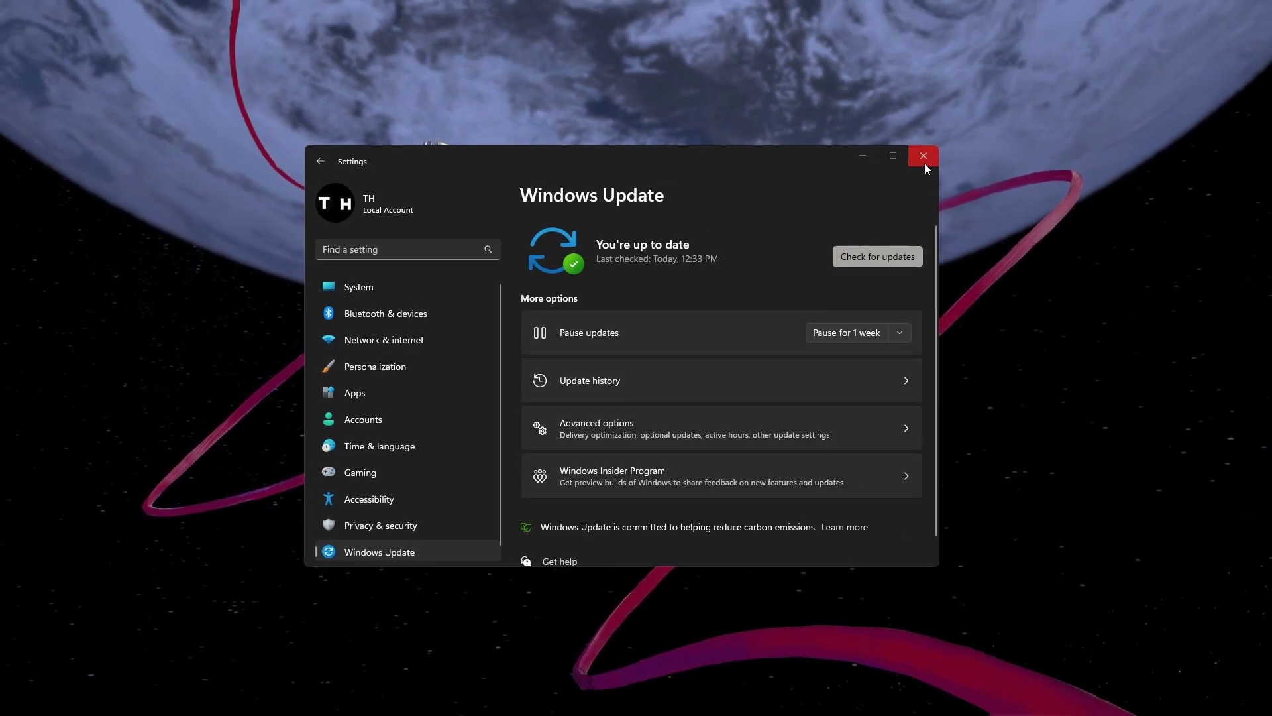
left_click(940, 147)
Open Task Manager and inspect the Steam Client WebHelper and OBS Studio process menus.
key("super")
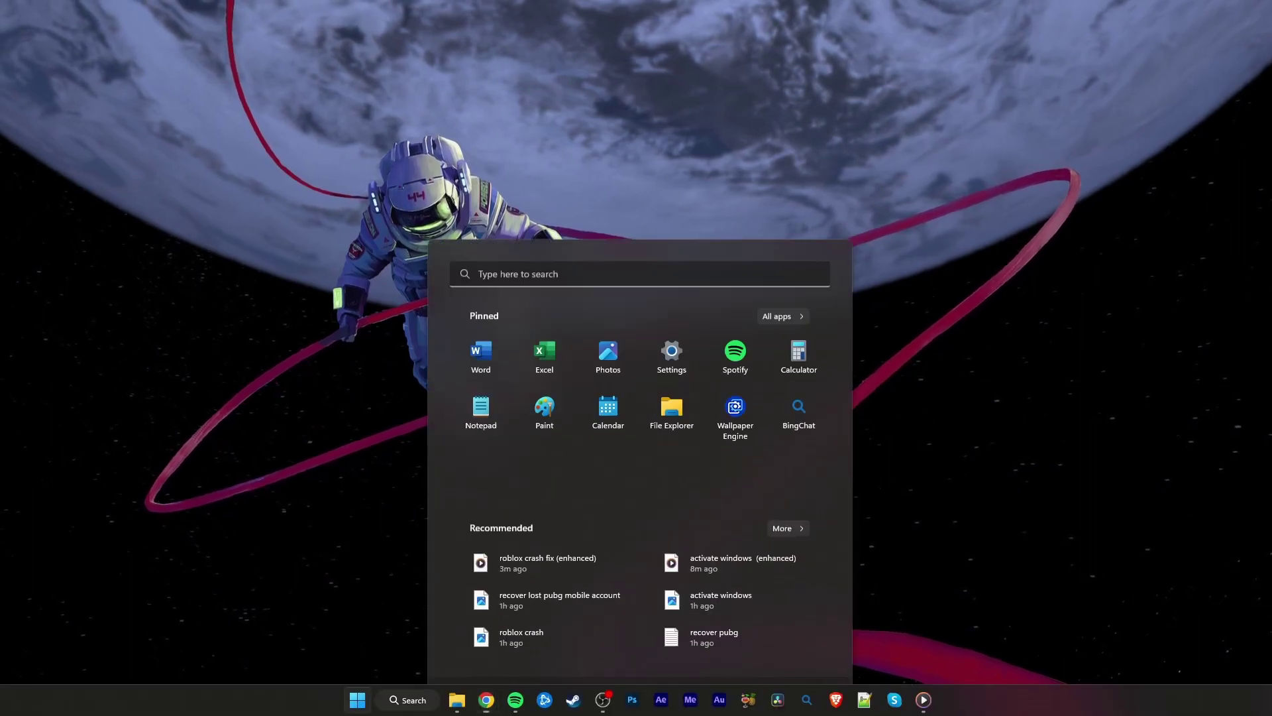
type("task manager")
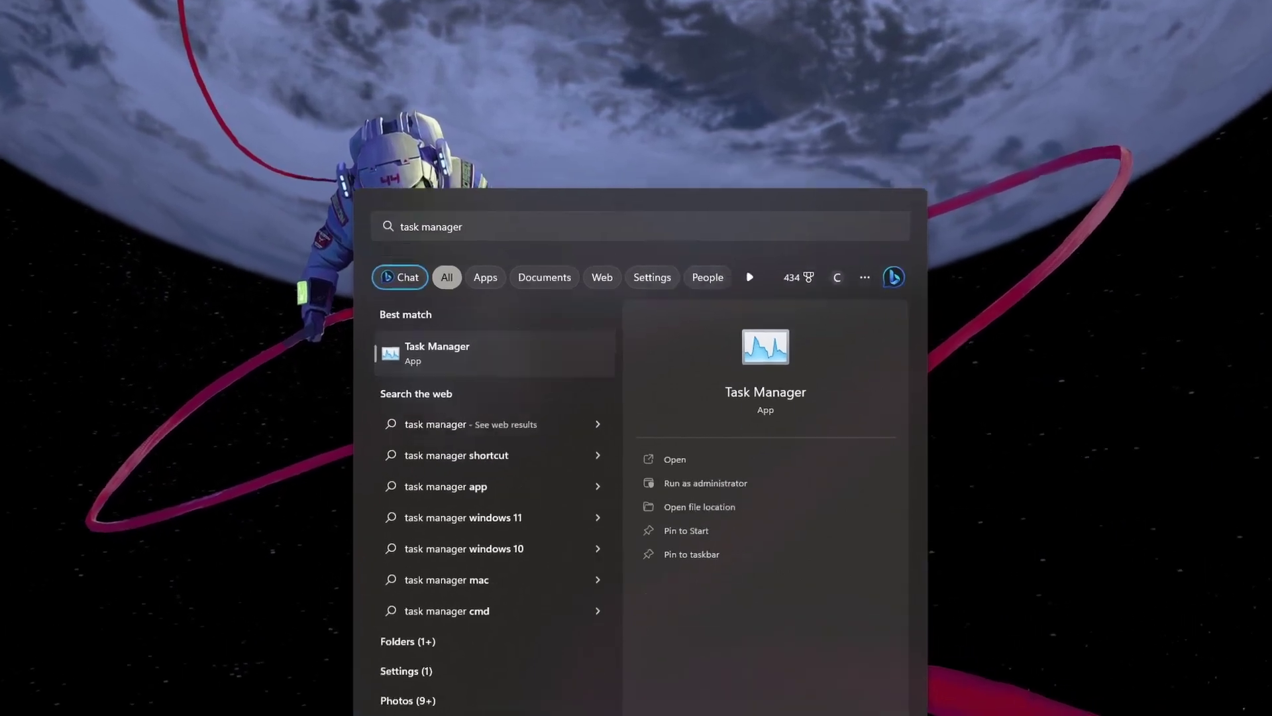
key("Return")
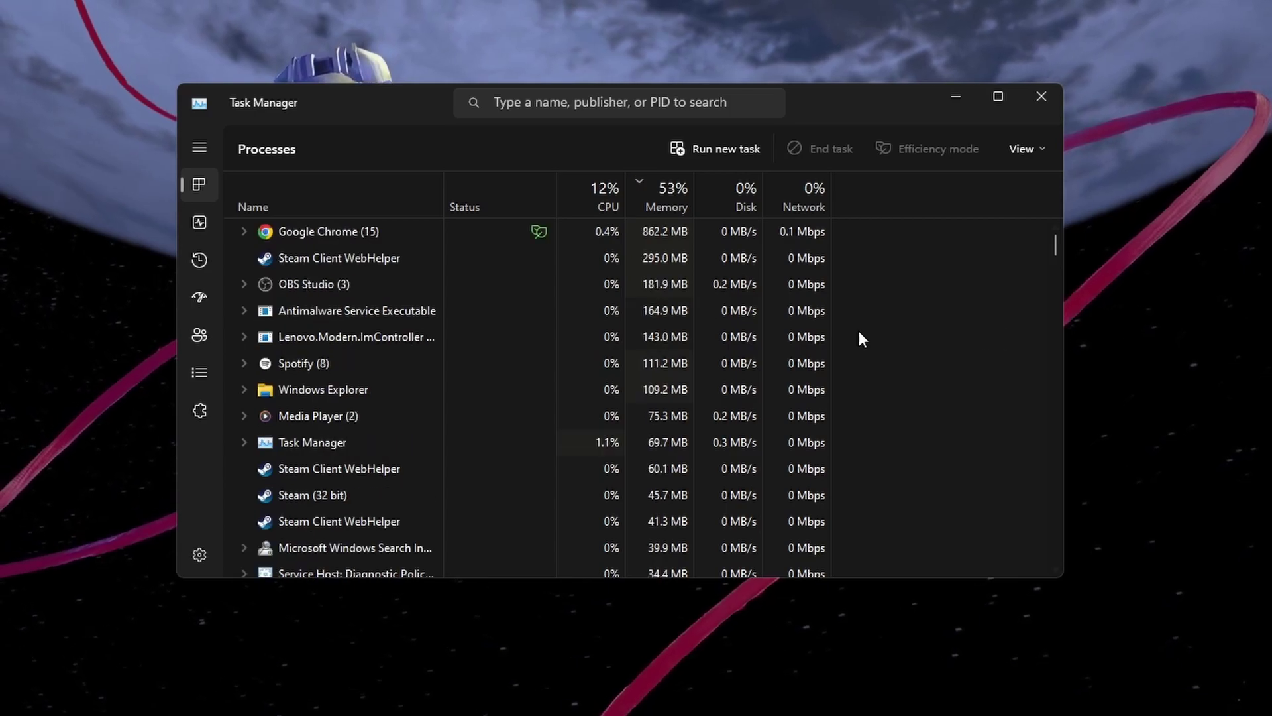
left_click(351, 256)
right_click(403, 260)
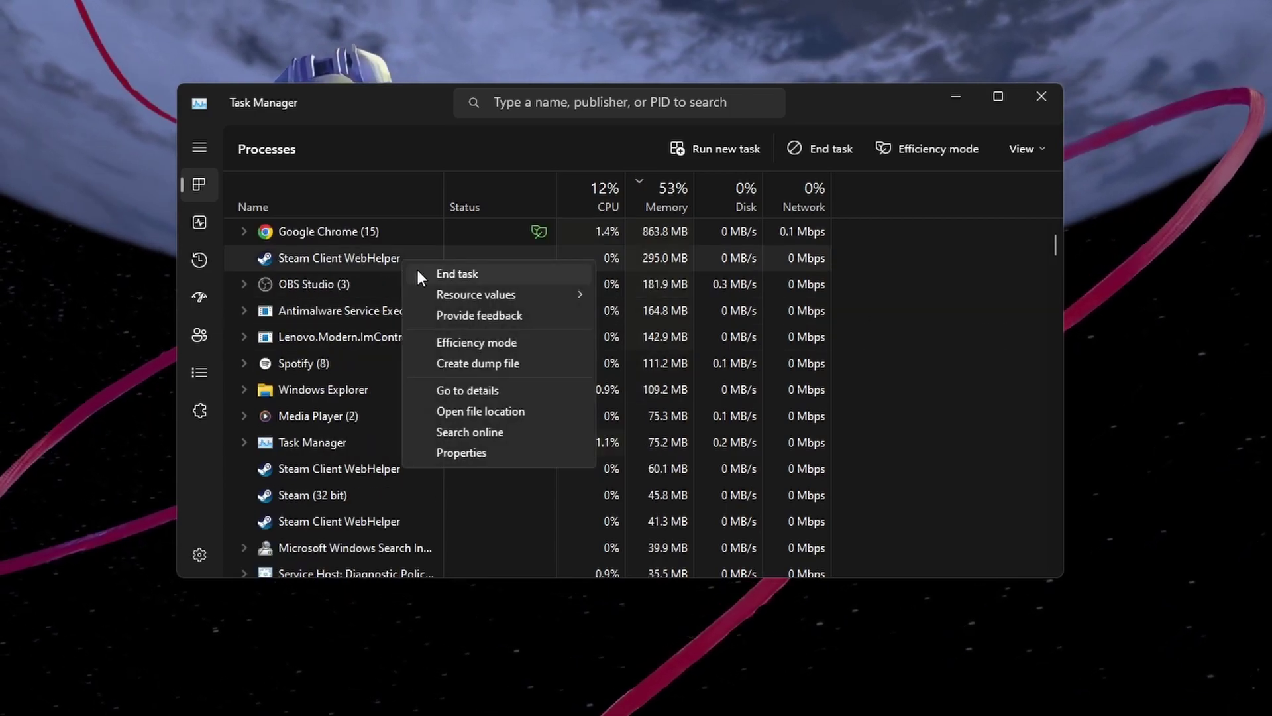
left_click(458, 274)
right_click(449, 287)
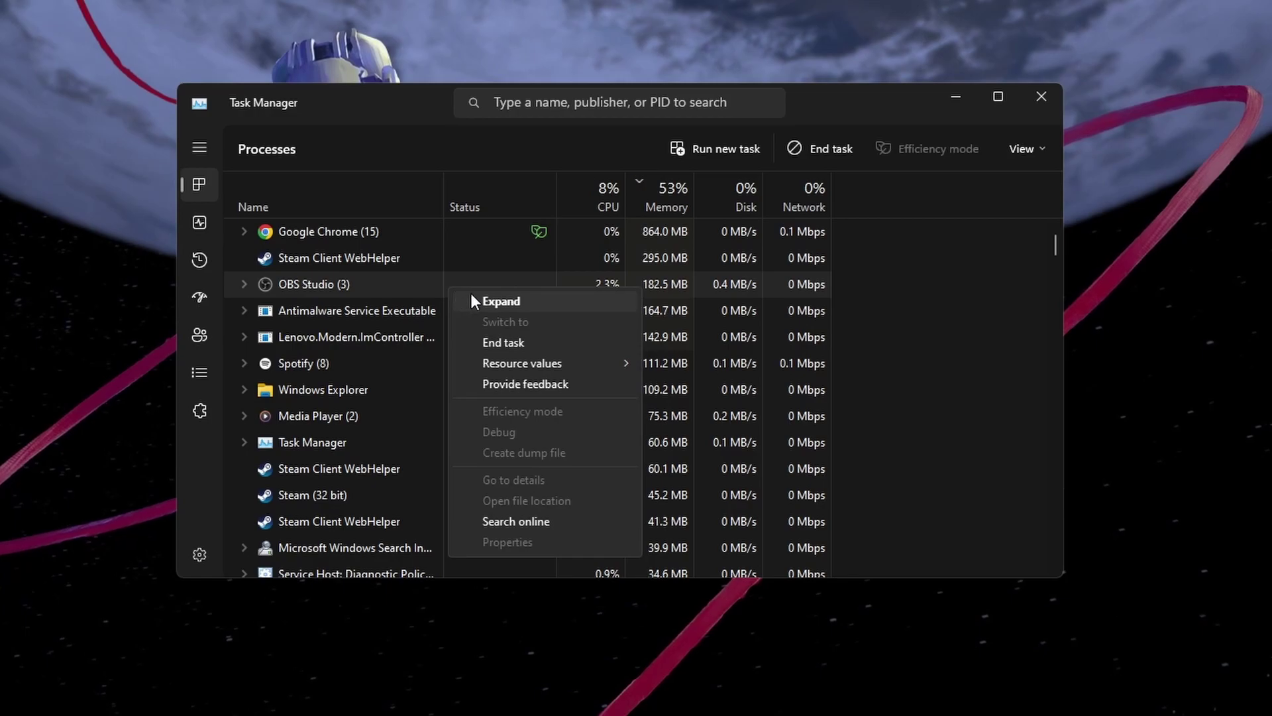
key("Escape")
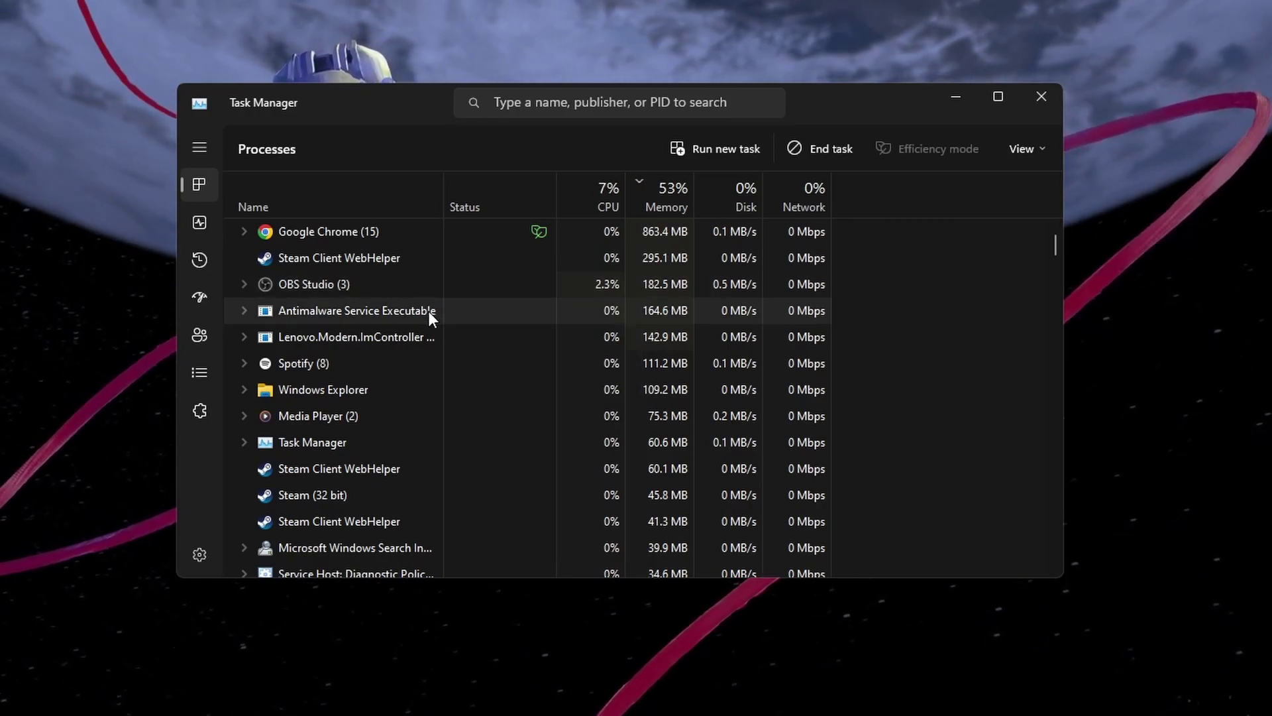
scroll(428, 311, "down", 3)
scroll(427, 308, "down", 3)
scroll(428, 308, "down", 1)
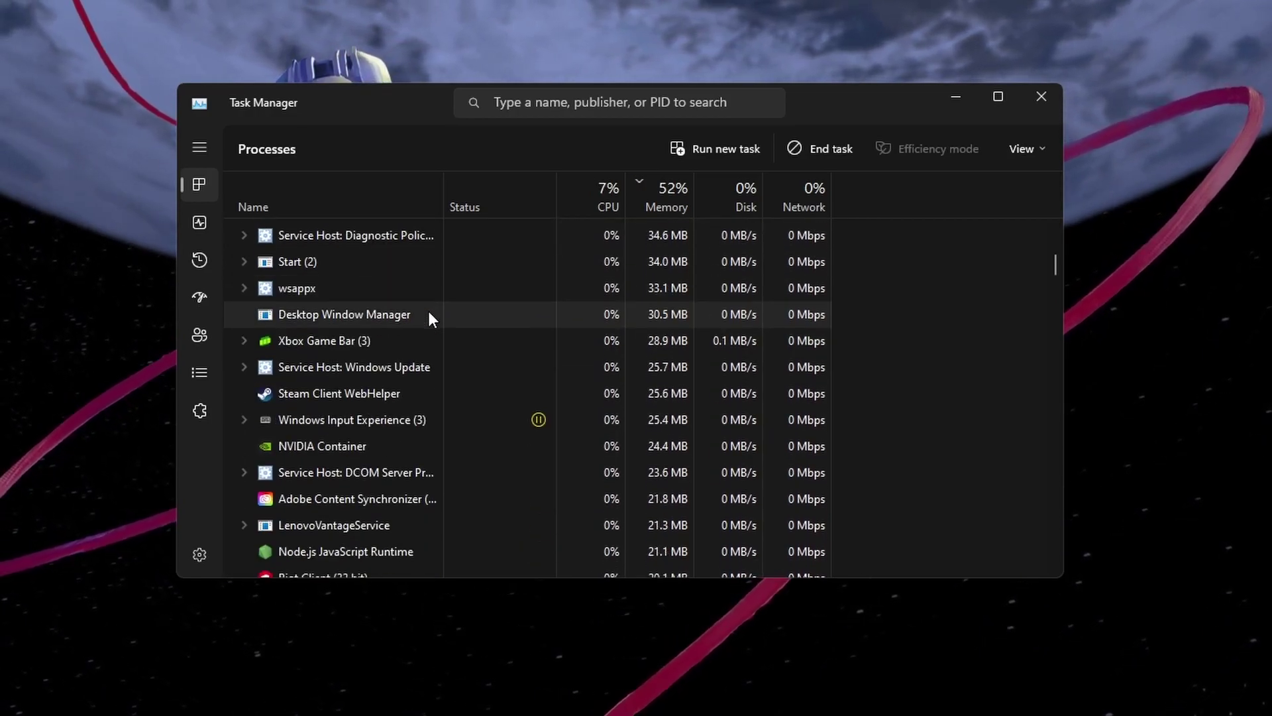
Inspect Adobe Content Synchronizer's process menu, then switch to the App history page.
right_click(454, 489)
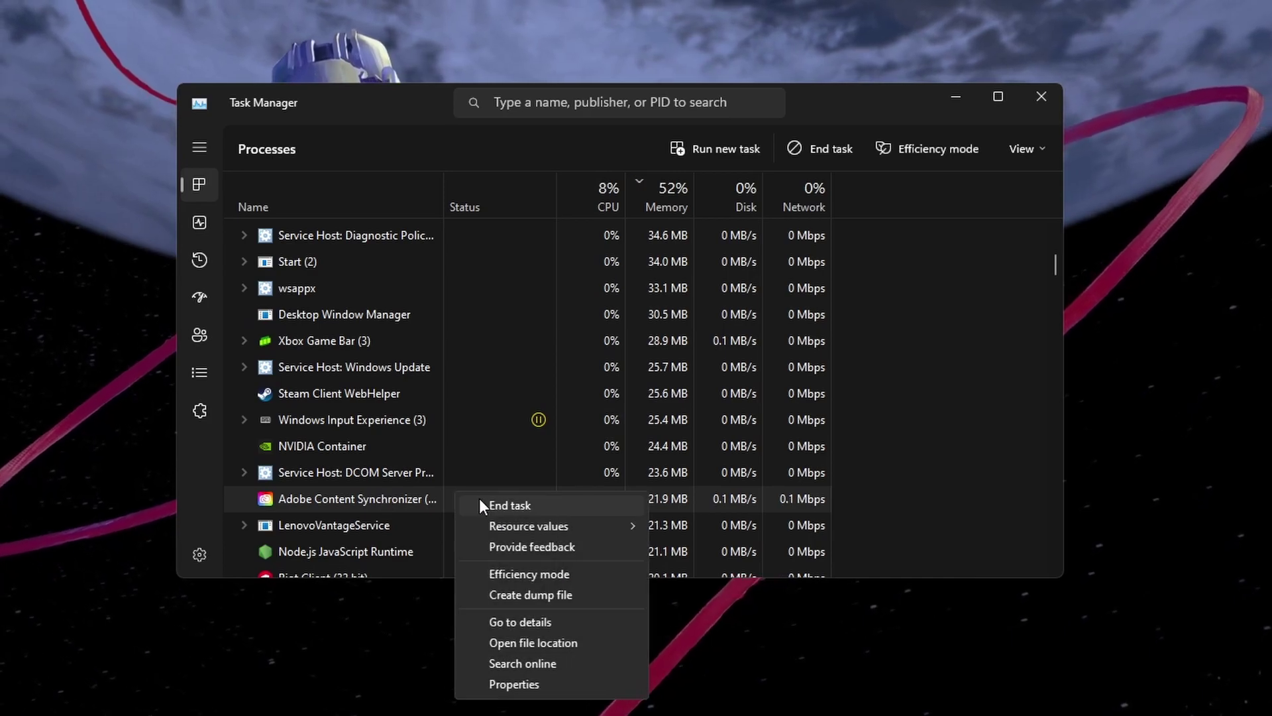
key("Escape")
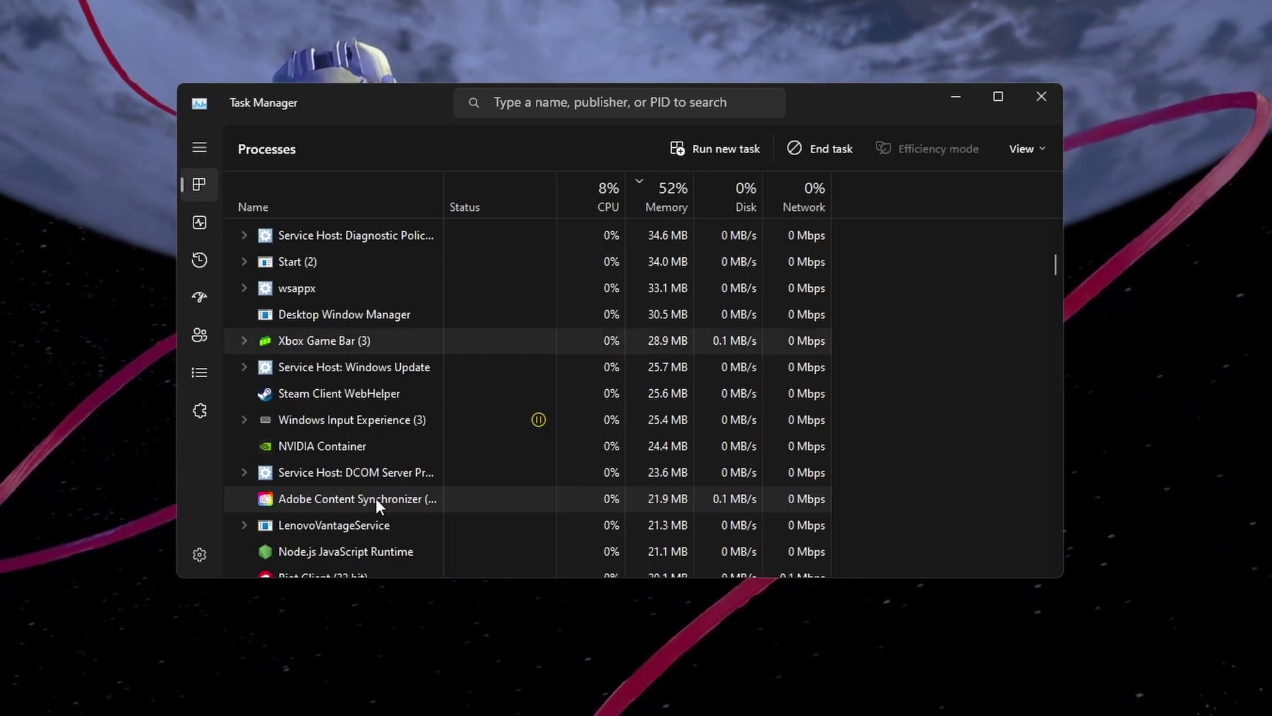
scroll(364, 438, "down", 3)
scroll(364, 438, "down", 5)
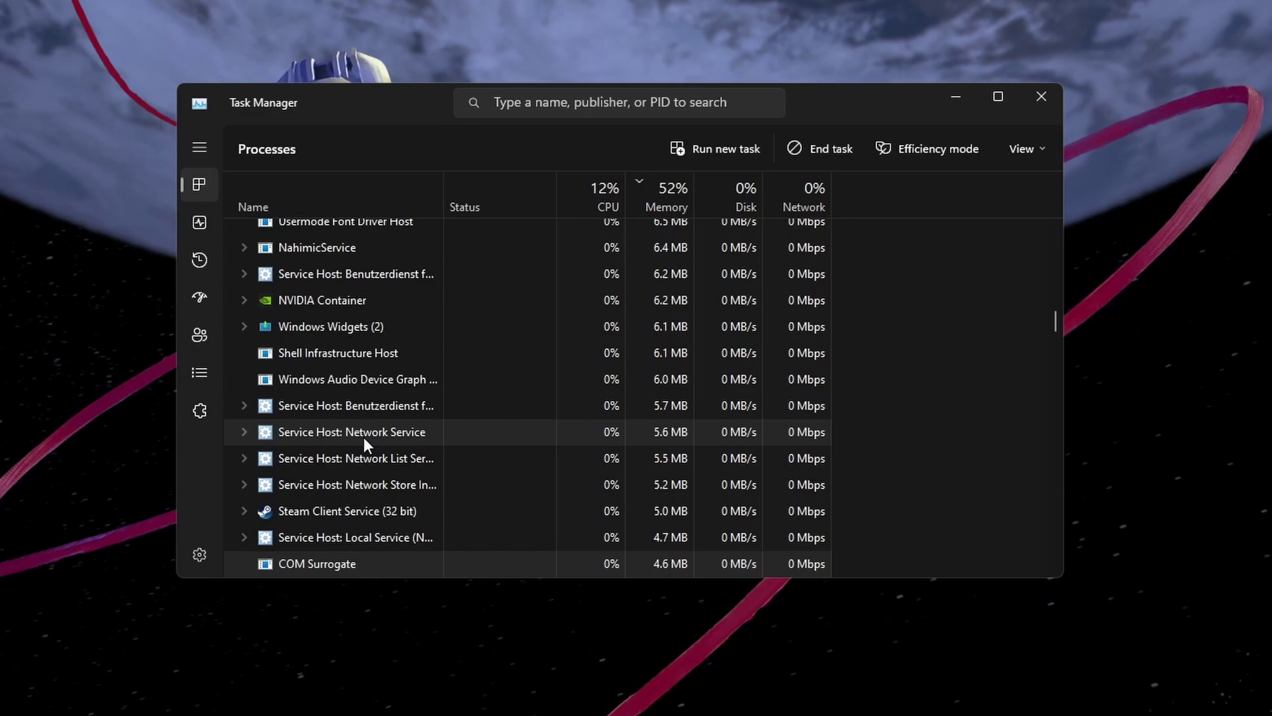
scroll(364, 438, "down", 5)
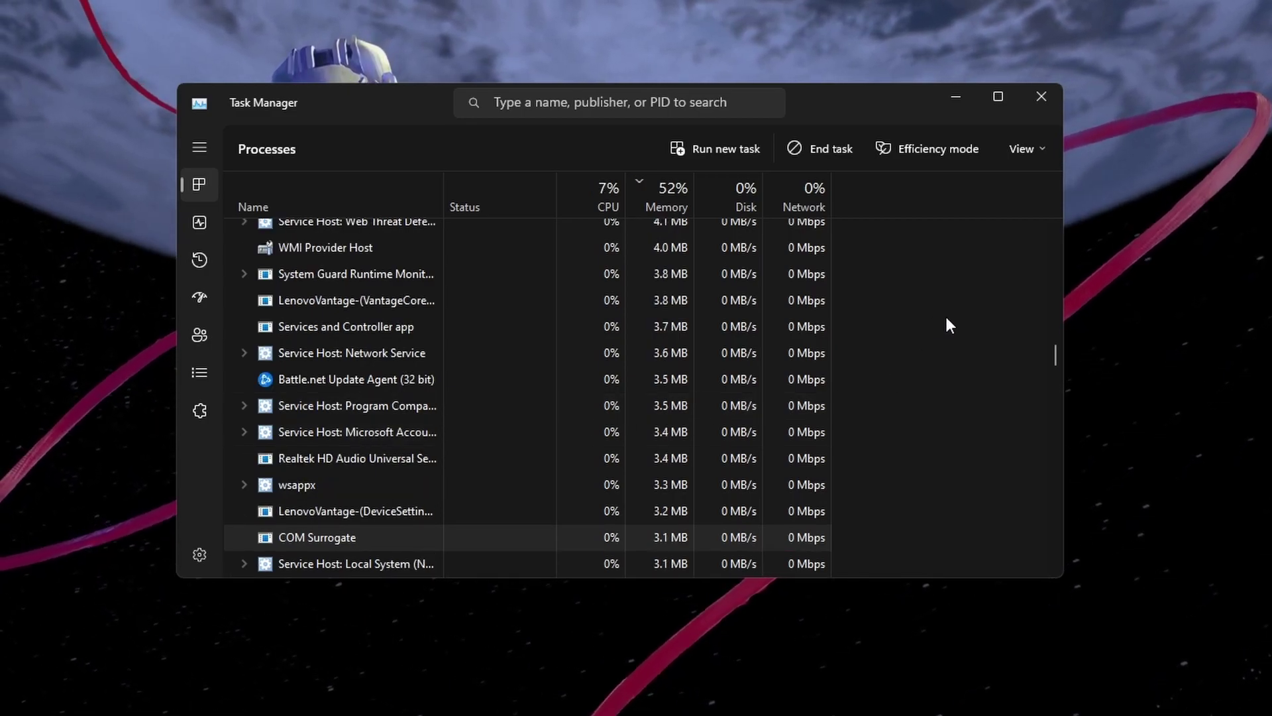
left_click(199, 258)
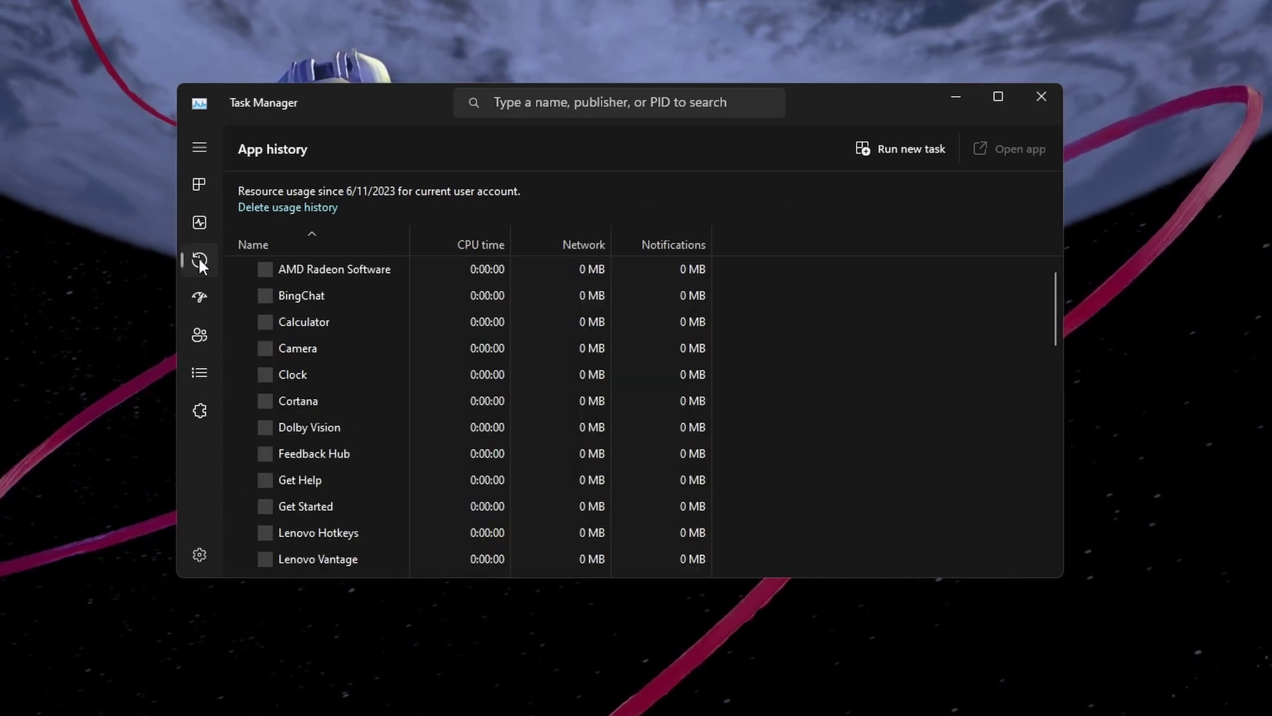
Review the startup apps, including AGCInvokerUtility's actions, then close Task Manager.
left_click(200, 296)
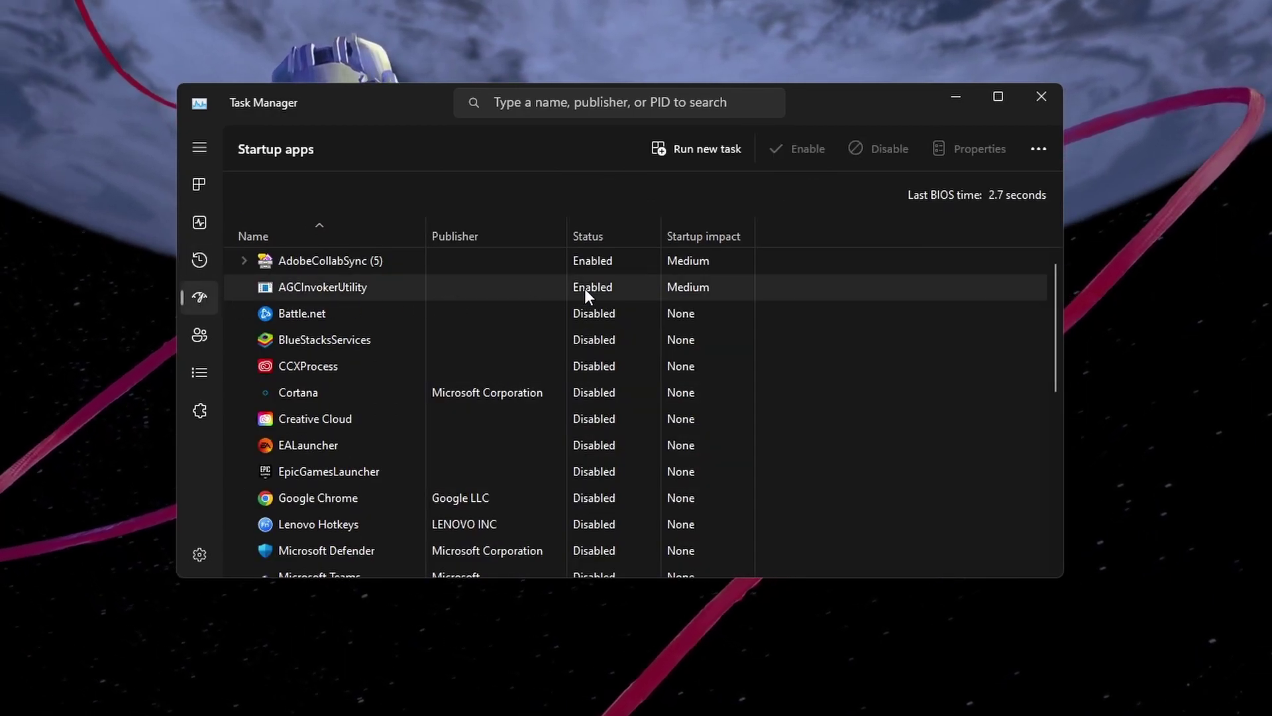
right_click(612, 287)
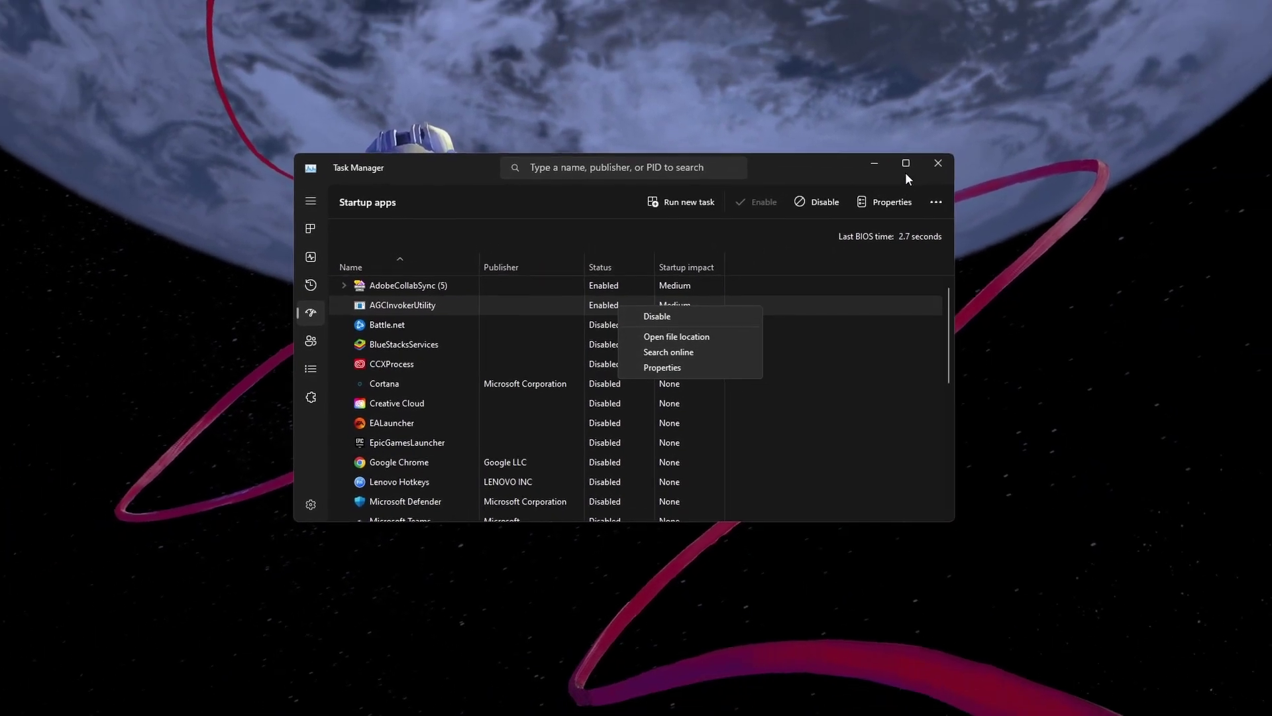
left_click(918, 175)
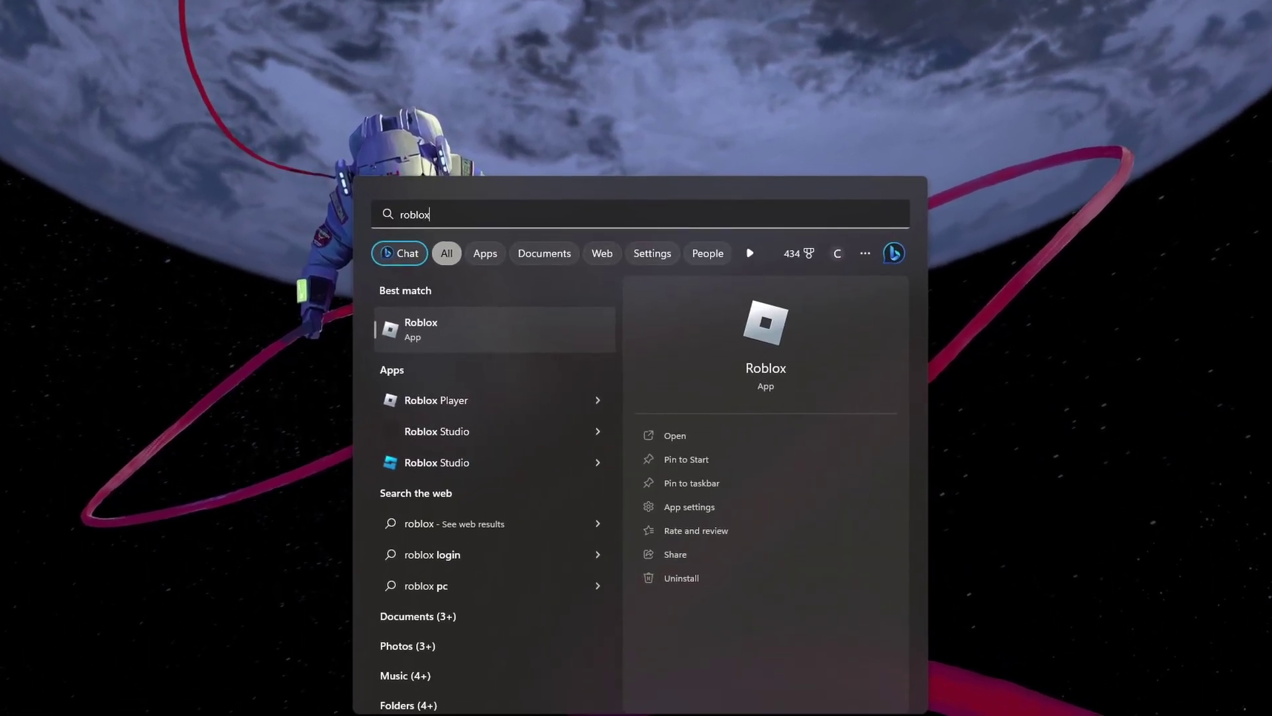
Open Roblox Player's file location from search and bring up the shortcut's Properties.
left_click(603, 402)
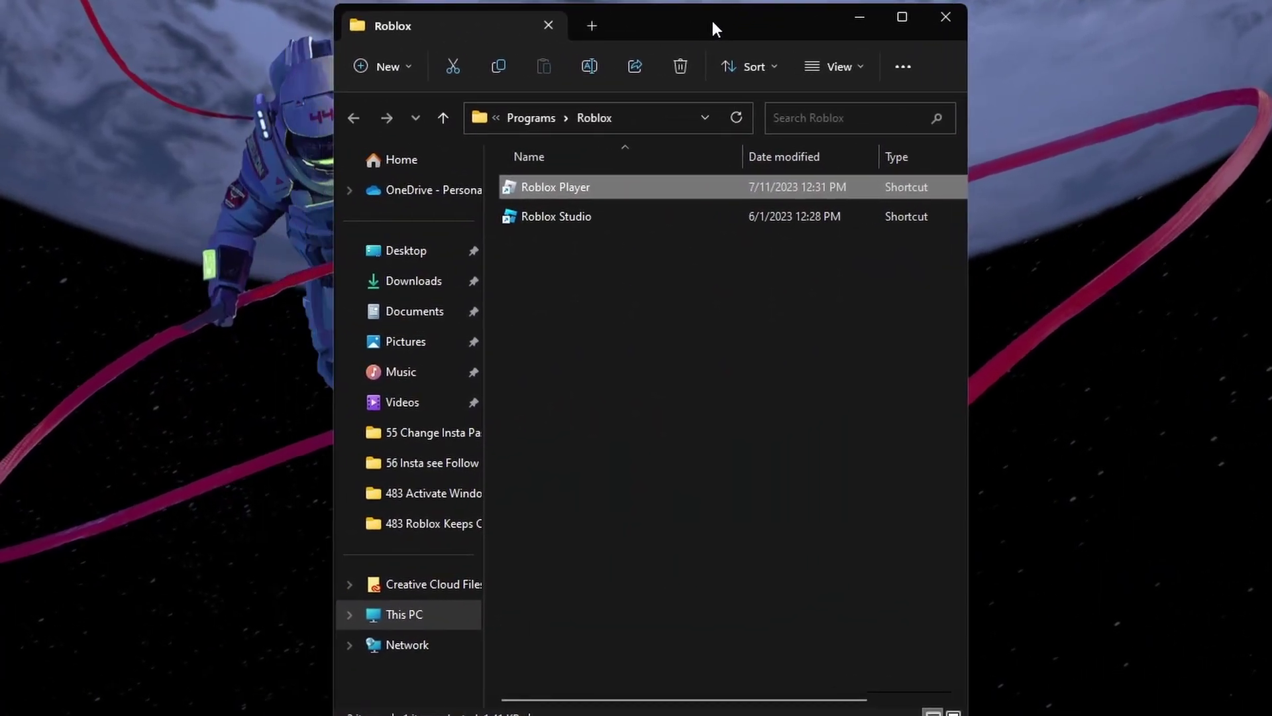
right_click(611, 185)
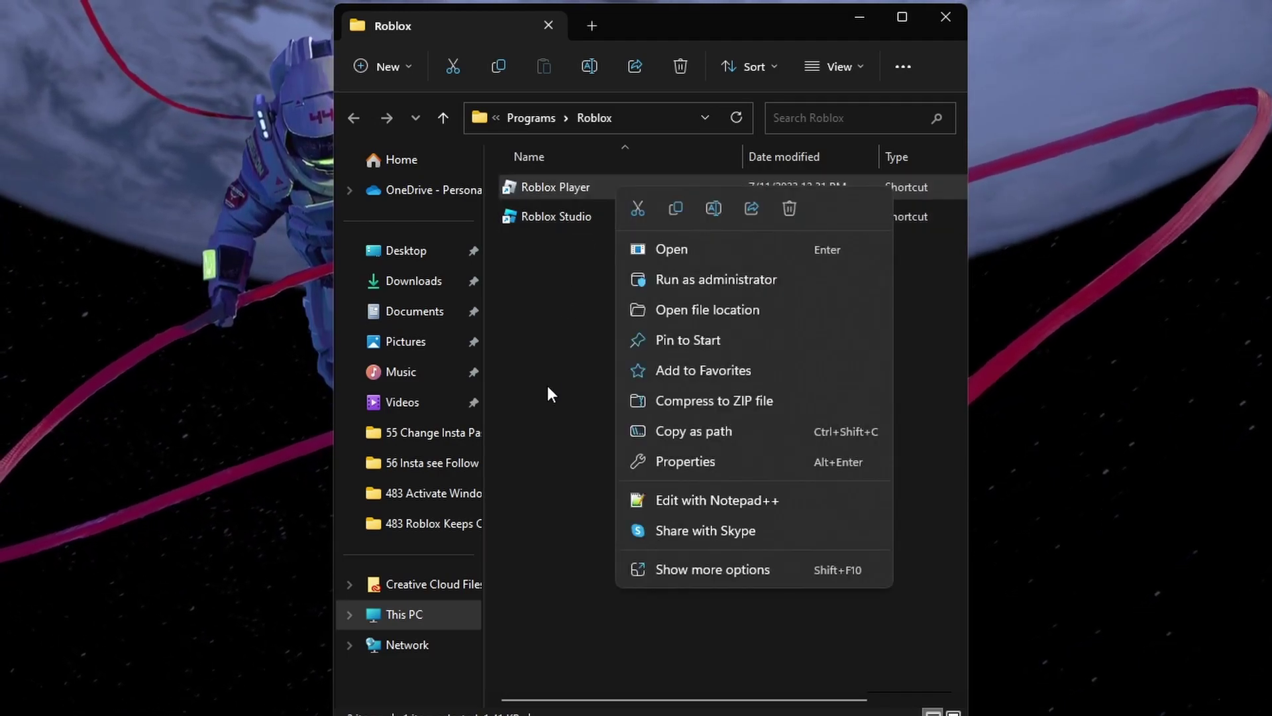
left_click(655, 464)
On the Compatibility tab, disable fullscreen optimizations, choose Windows 7, and apply.
left_click(860, 17)
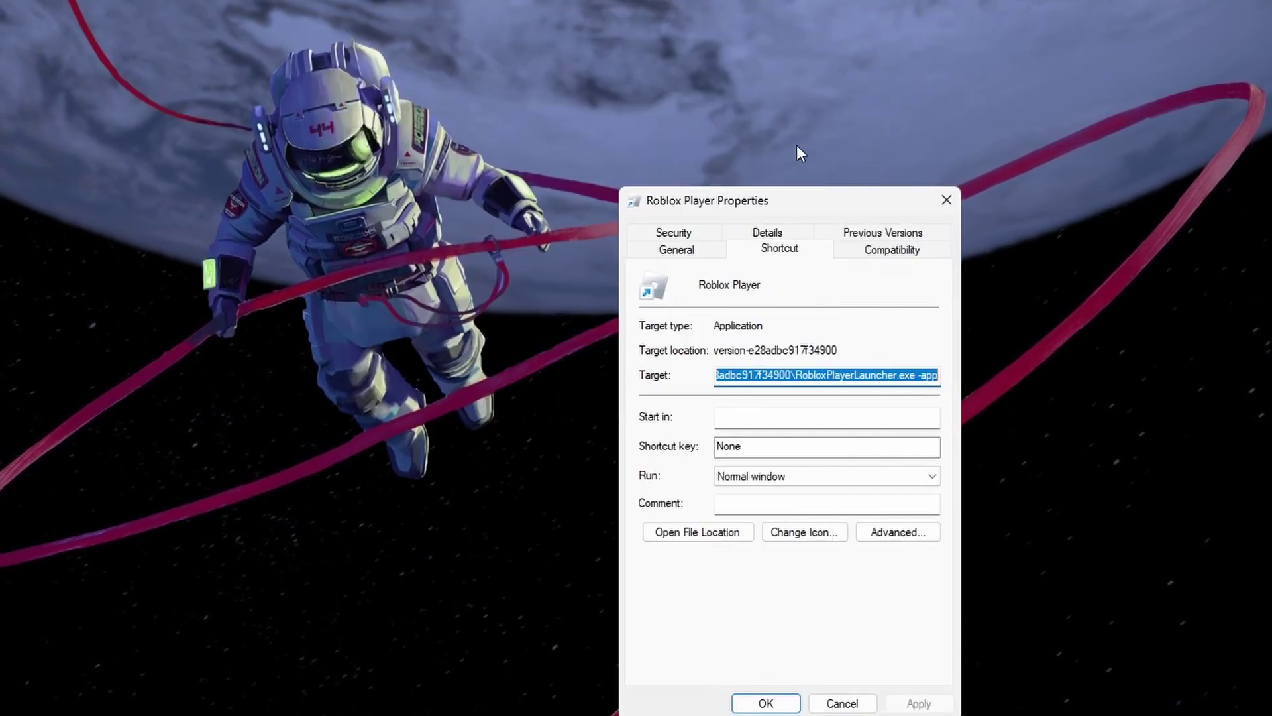
mouse_move(797, 144)
left_mouse_down()
mouse_move(744, 159)
mouse_move(676, 129)
left_mouse_up()
left_click(840, 200)
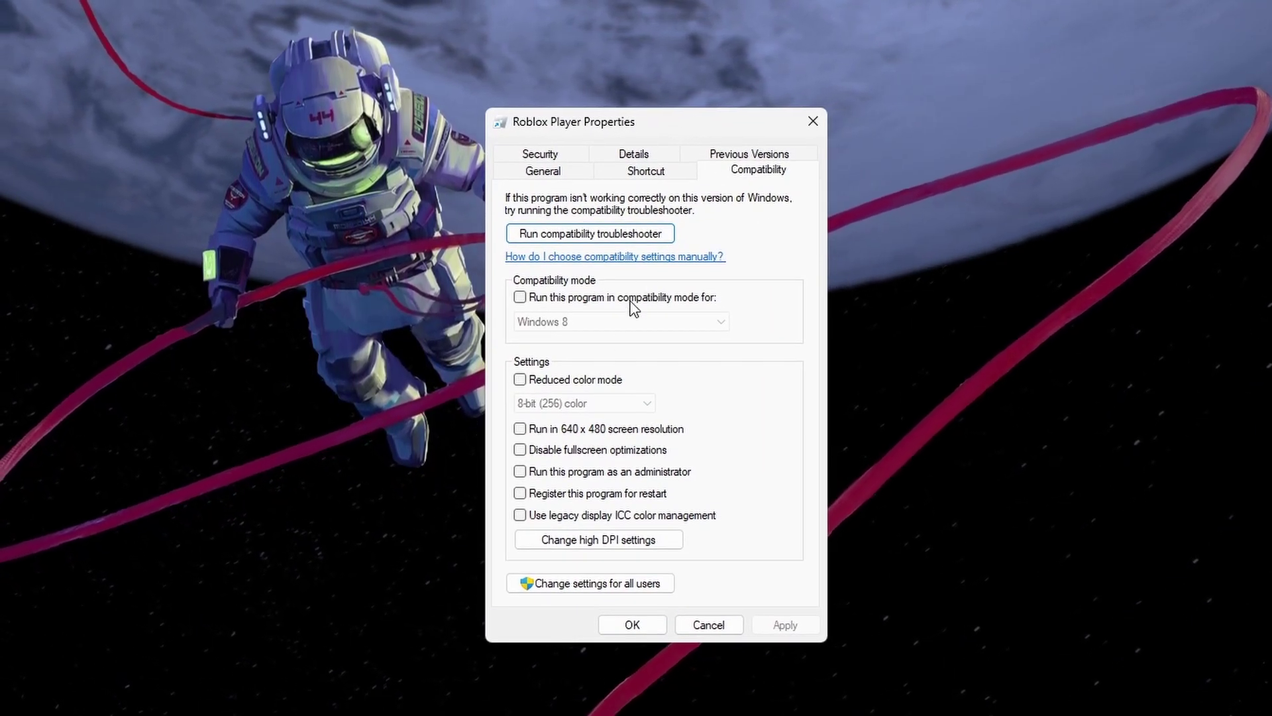
left_click(520, 450)
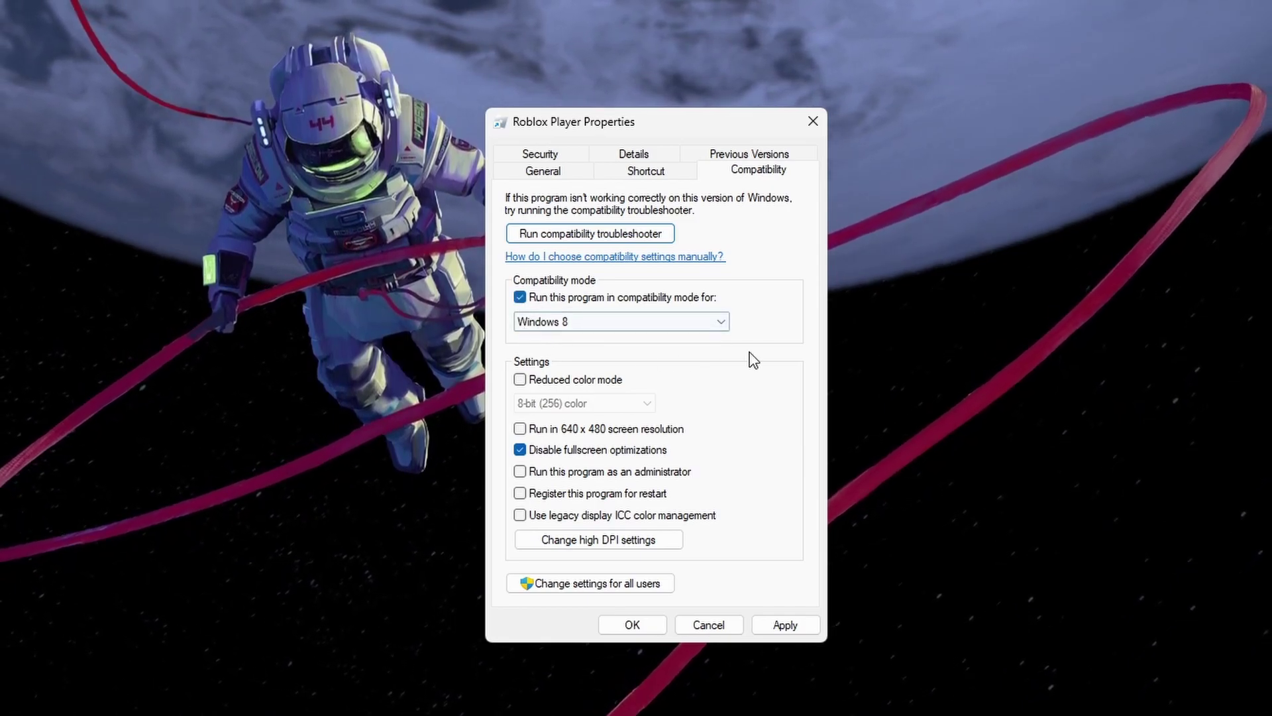
left_click(721, 321)
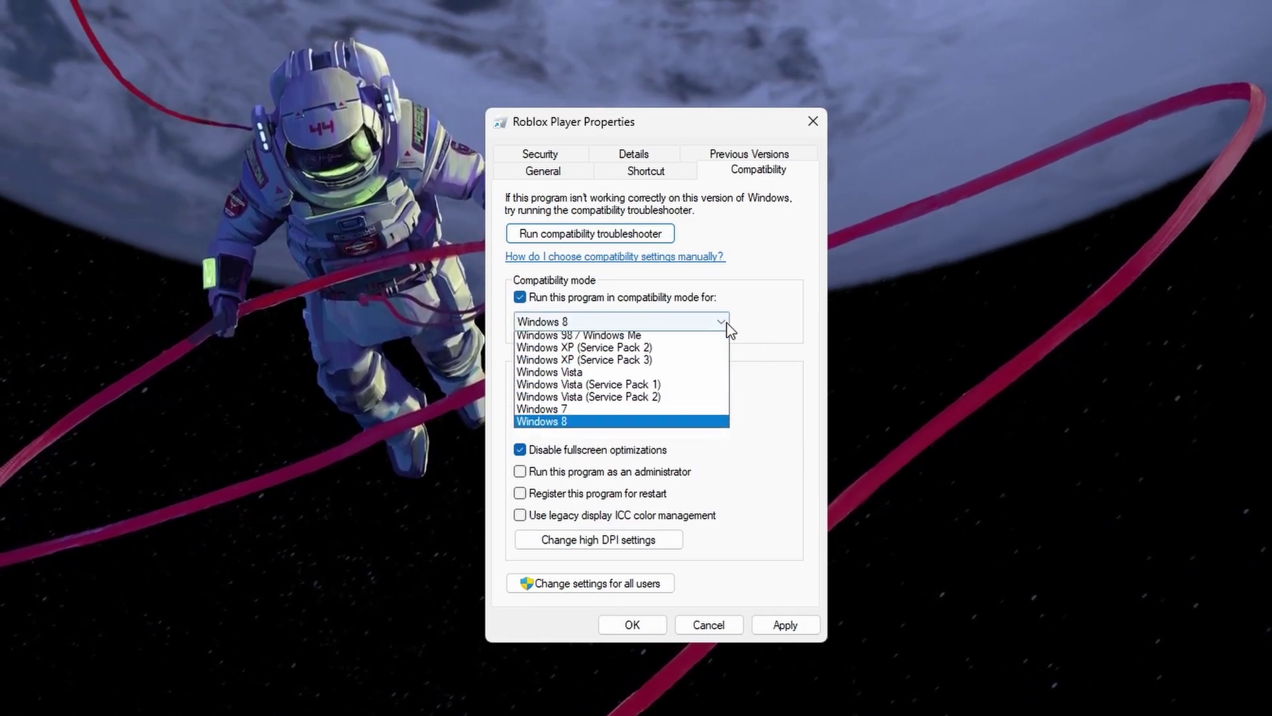
left_click(712, 425)
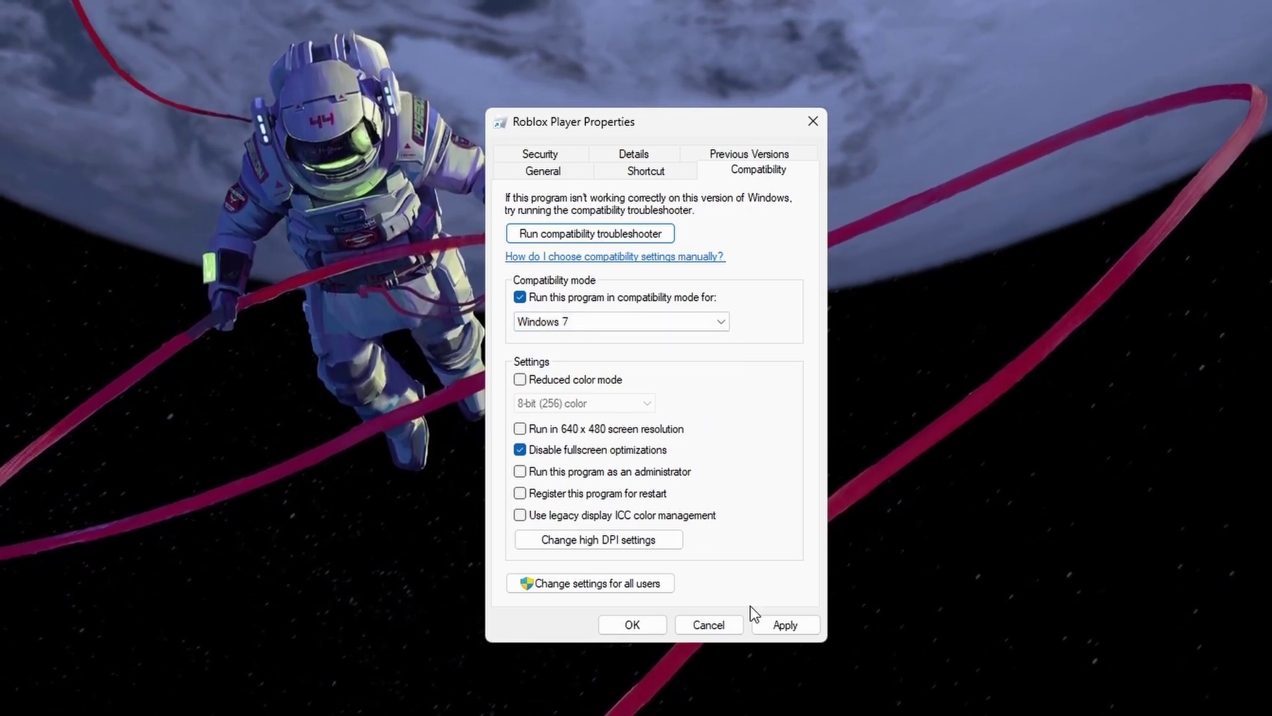
left_click(785, 624)
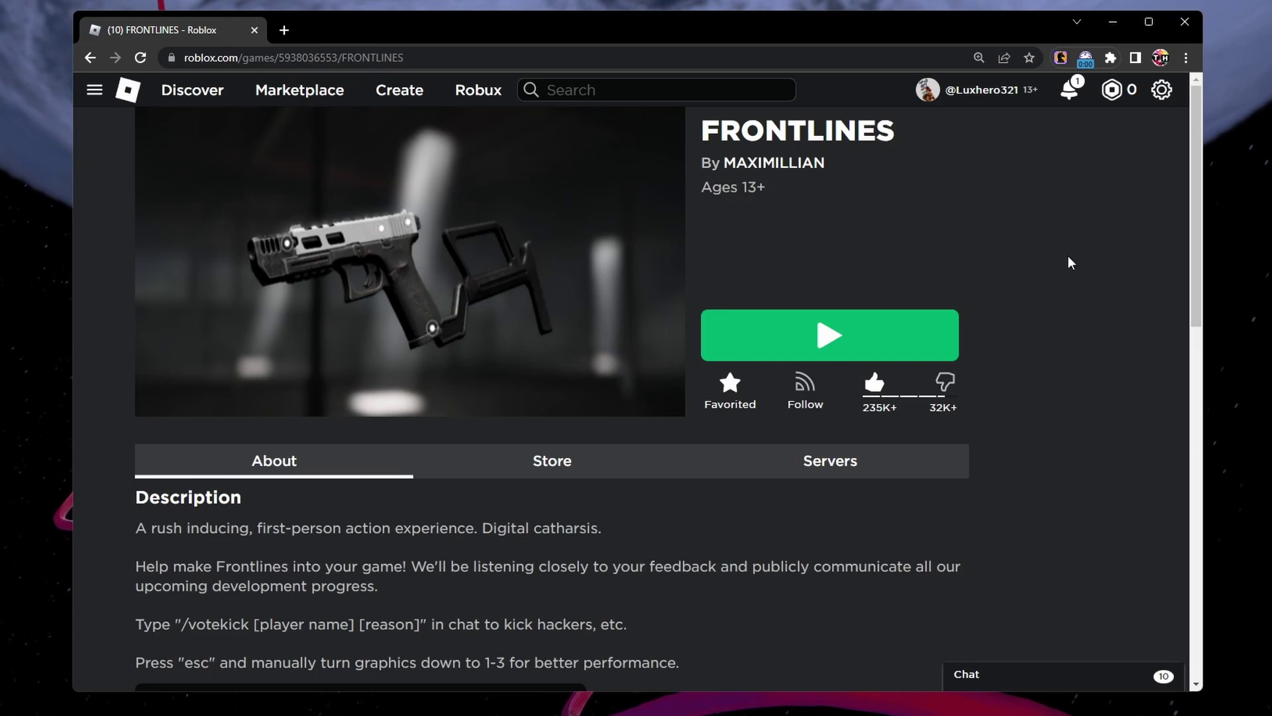
Use the Roblox logo to go from the FRONTLINES page back to the home page.
left_click(127, 91)
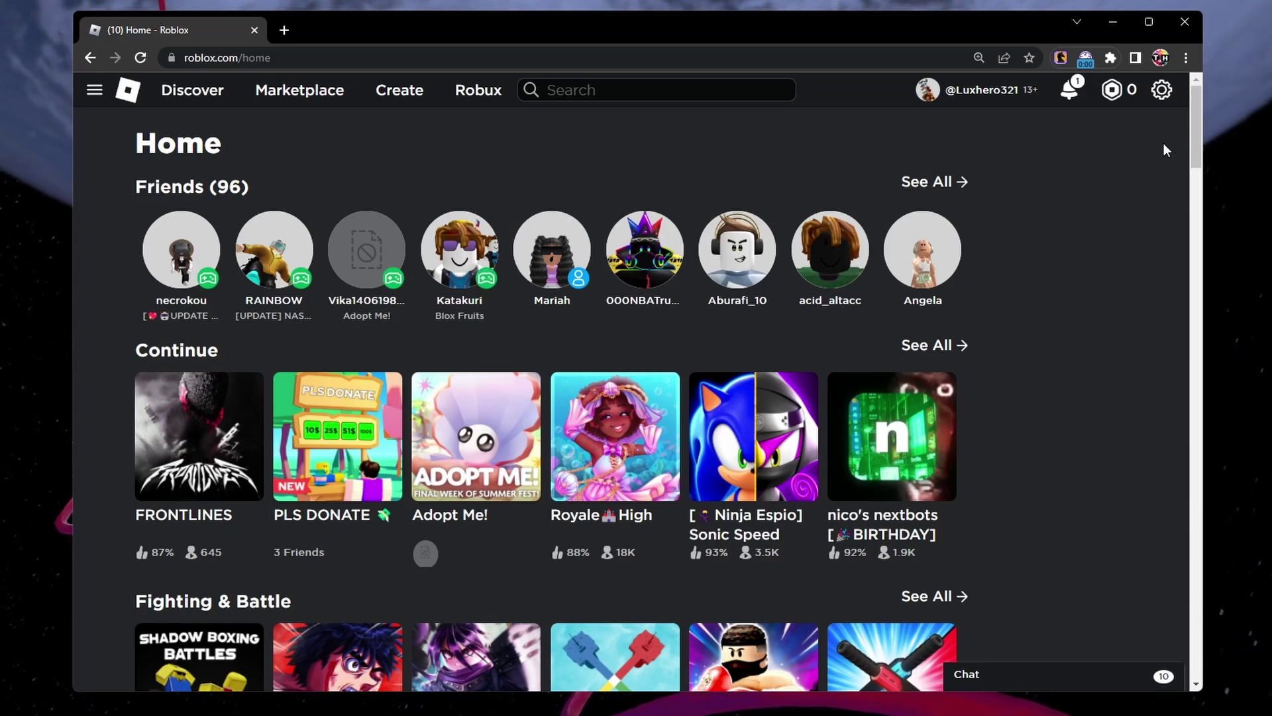
Disable the 7TV, BetterTTV and Font Genius extensions, then close the Extensions page.
left_click(1112, 57)
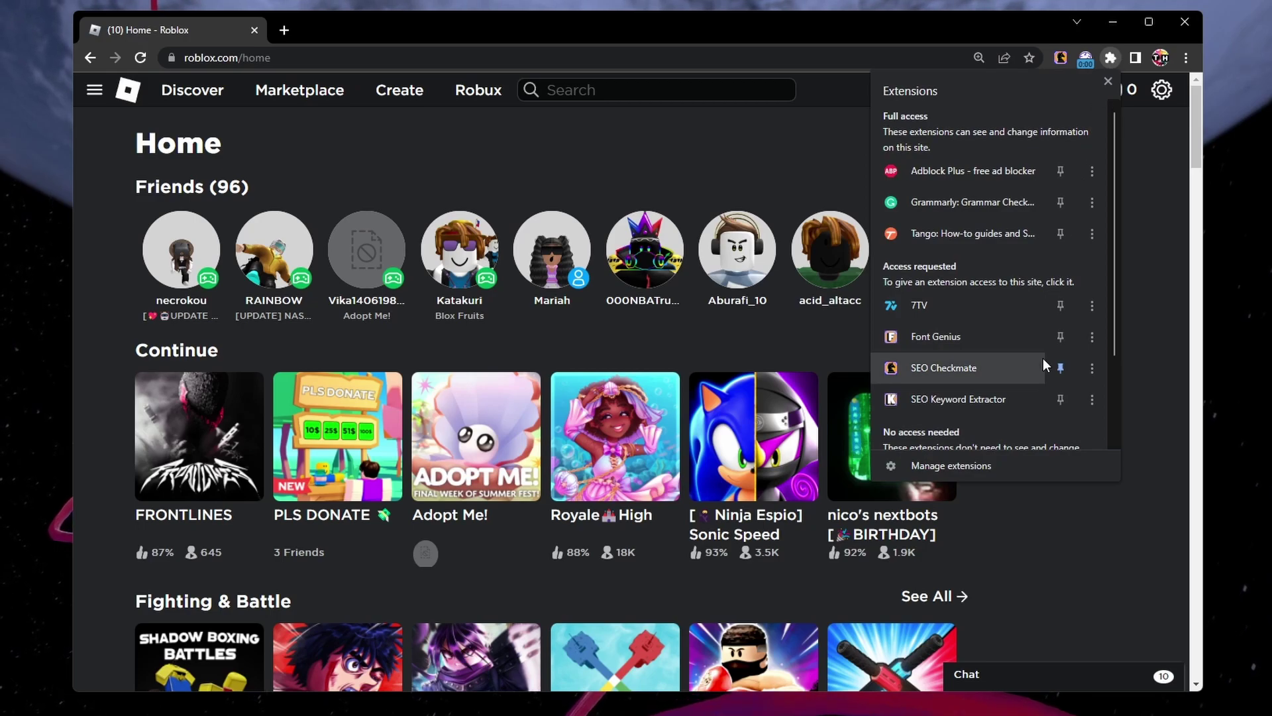
left_click(952, 466)
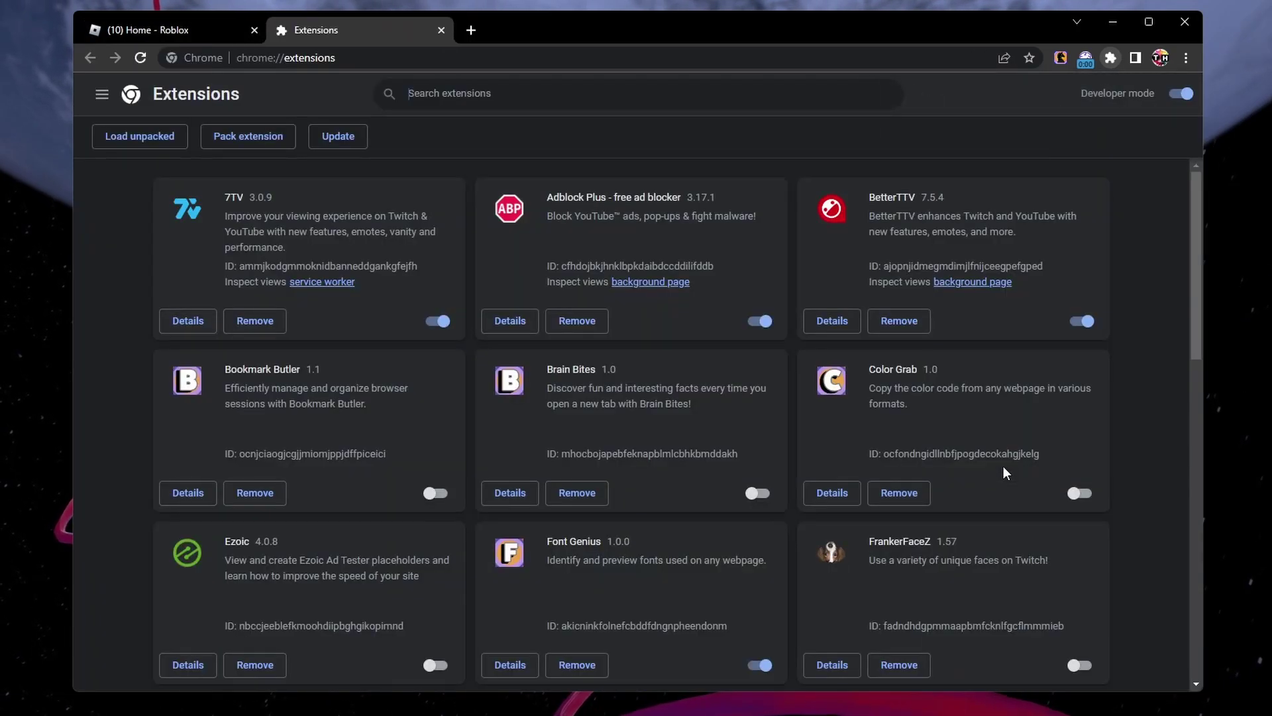
left_click(438, 321)
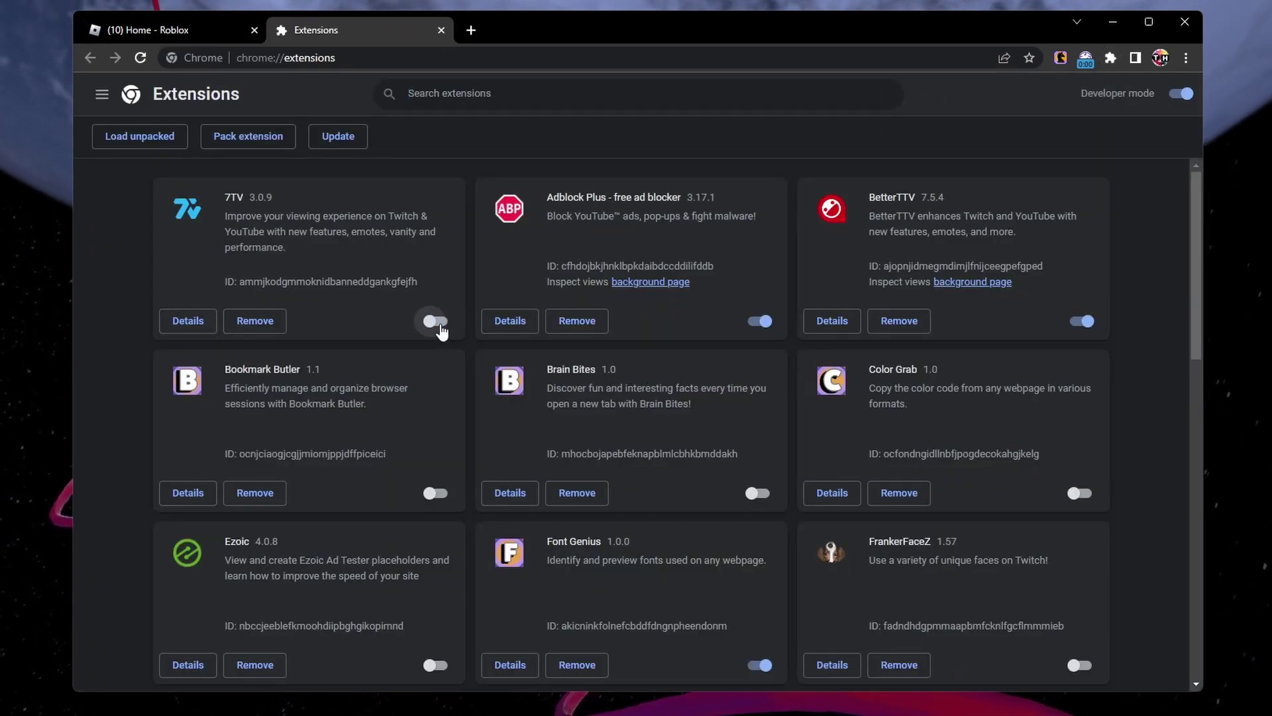
left_click(1090, 322)
left_click_drag(1196, 249, 1203, 401)
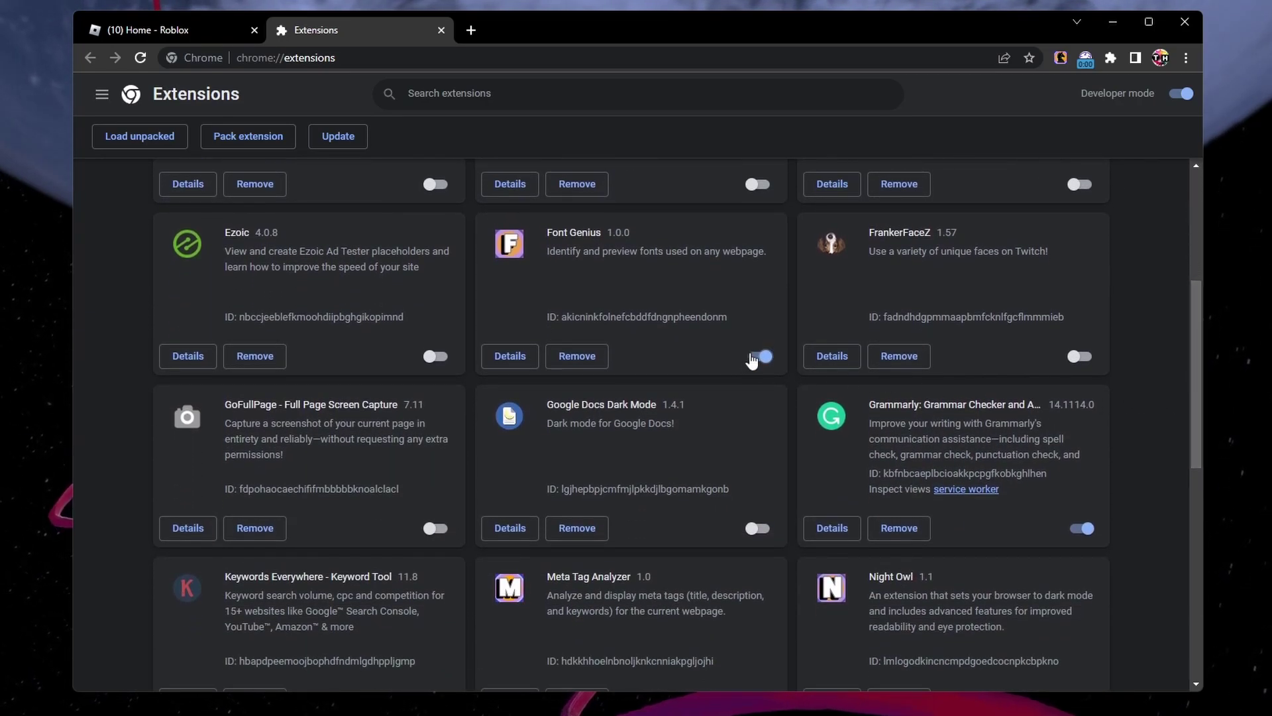
left_click_drag(1196, 379, 1196, 199)
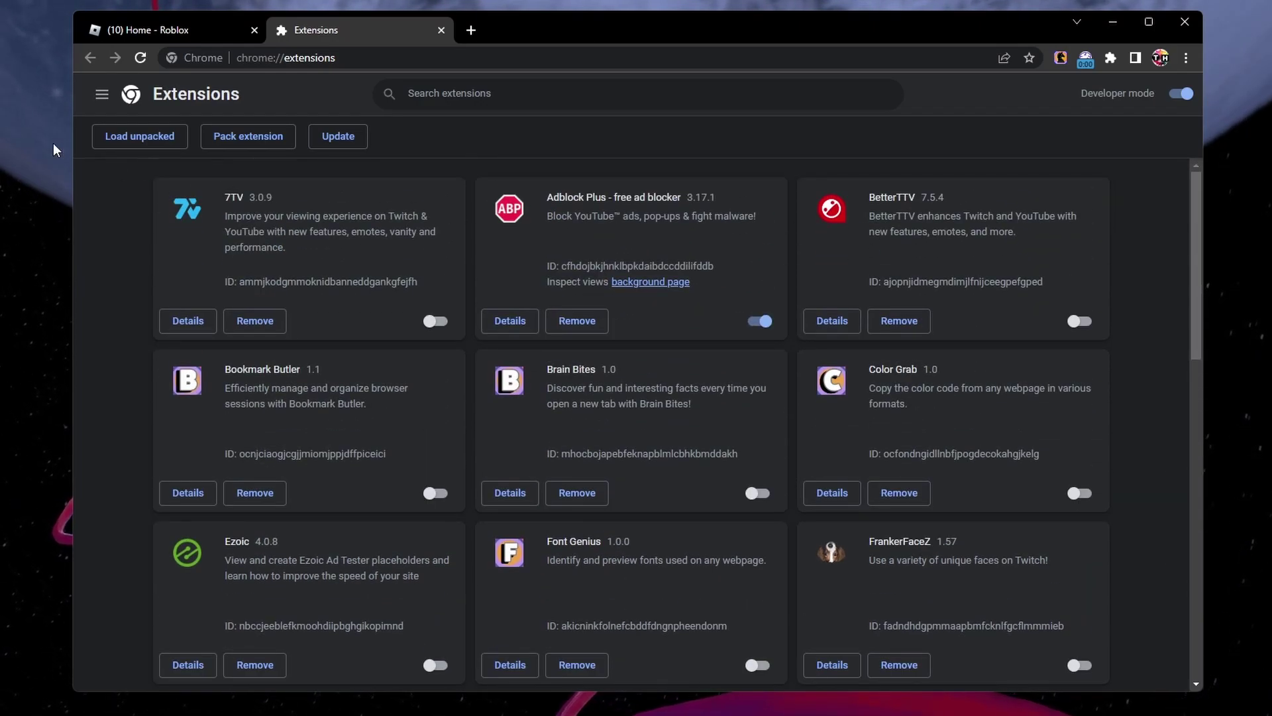
left_click(440, 30)
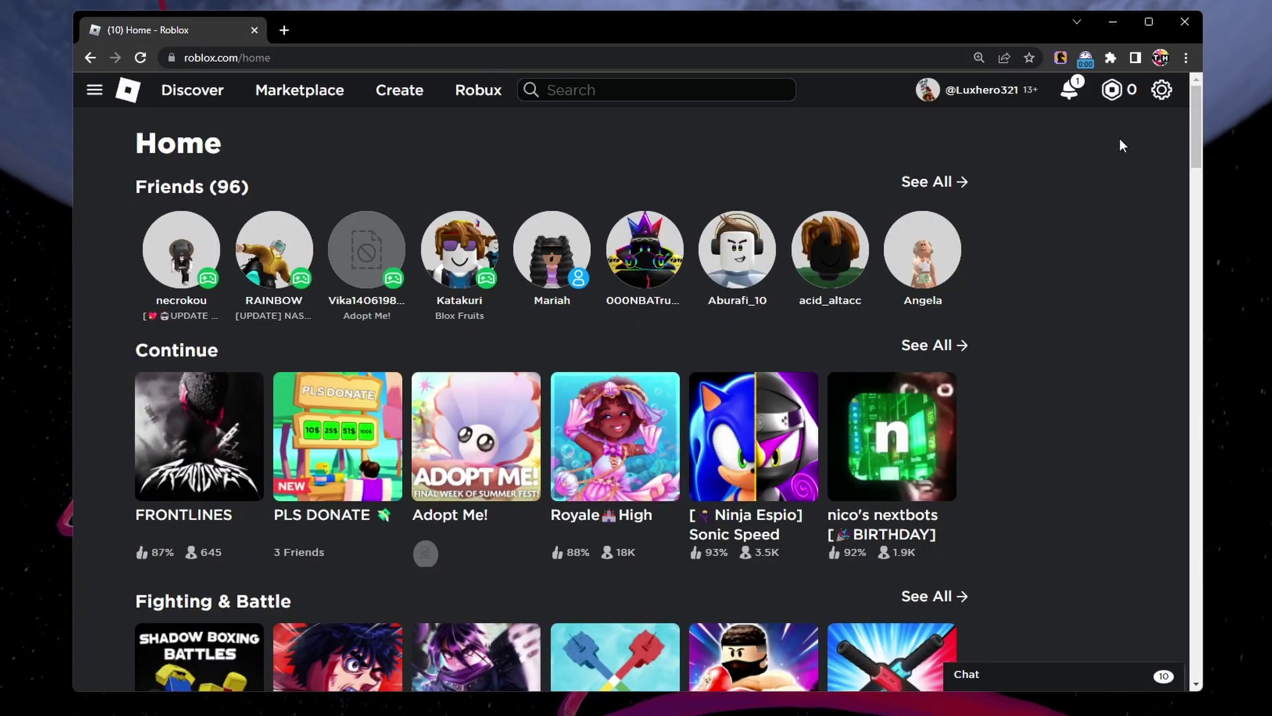
Go to Chrome's Privacy and security > Cookies and other site data settings page.
left_click(1186, 60)
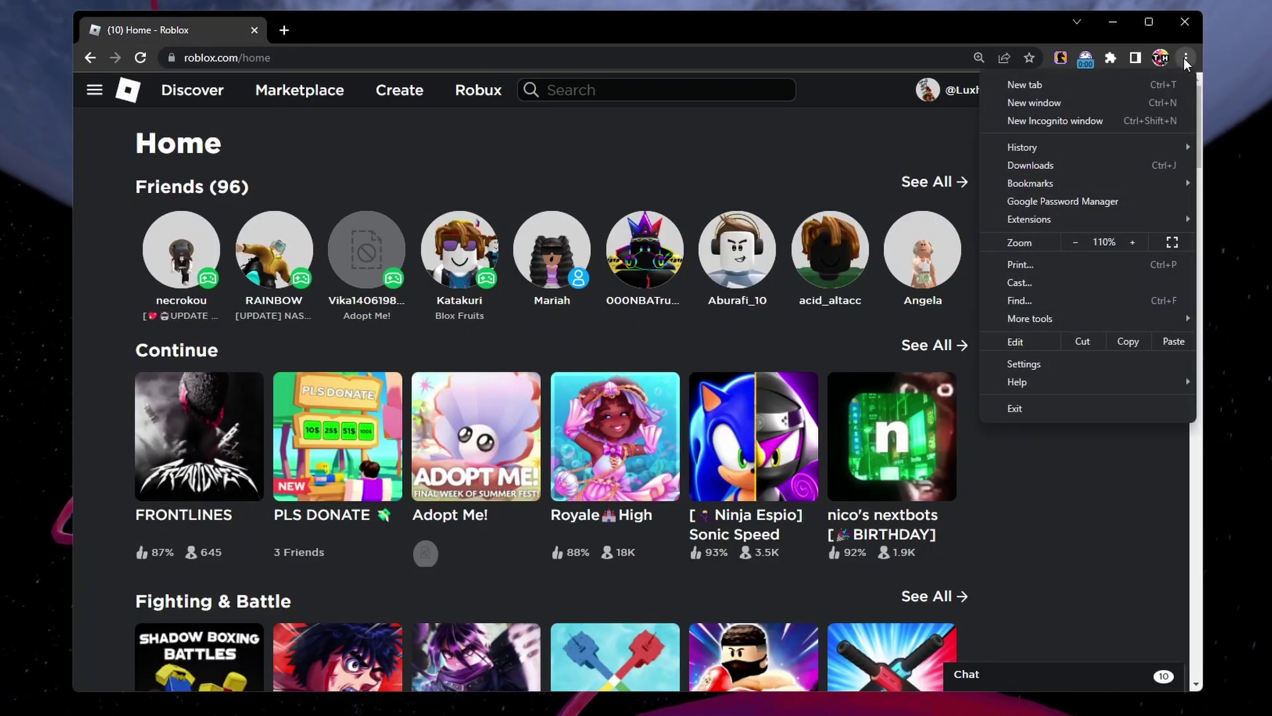
left_click(1034, 363)
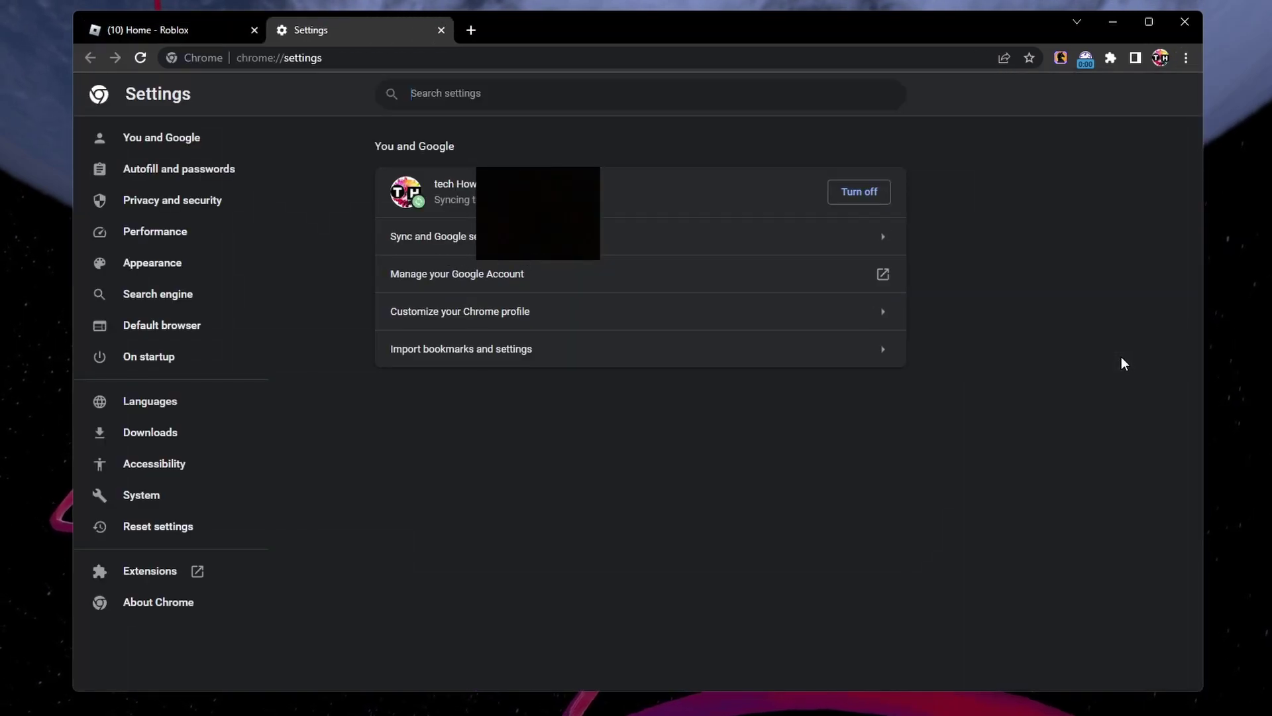
left_click(239, 202)
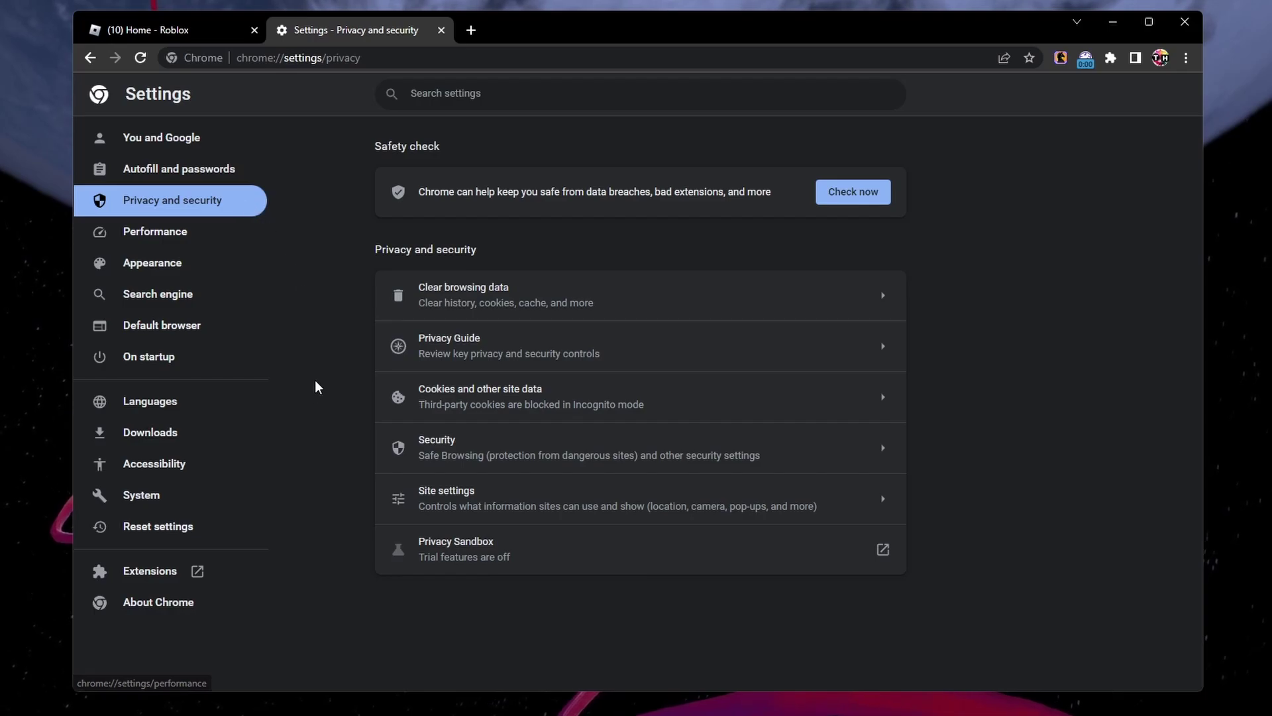
left_click(415, 410)
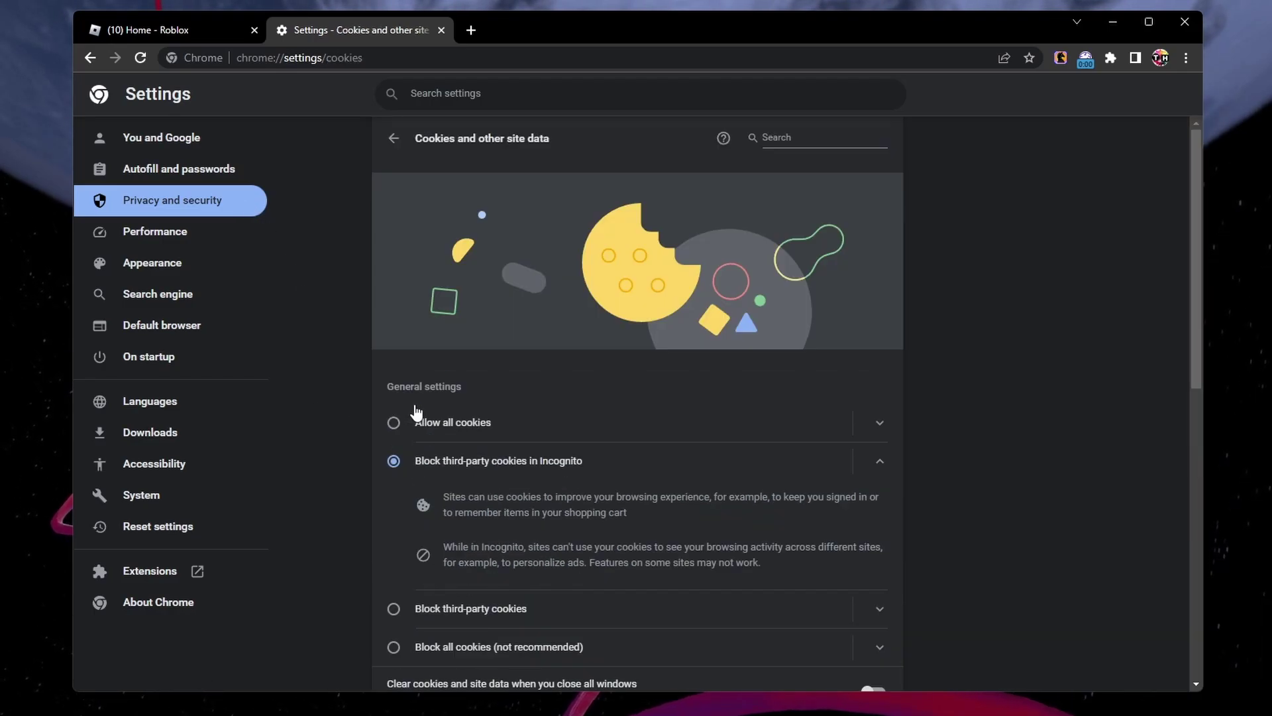
scroll(363, 428, "down", 5)
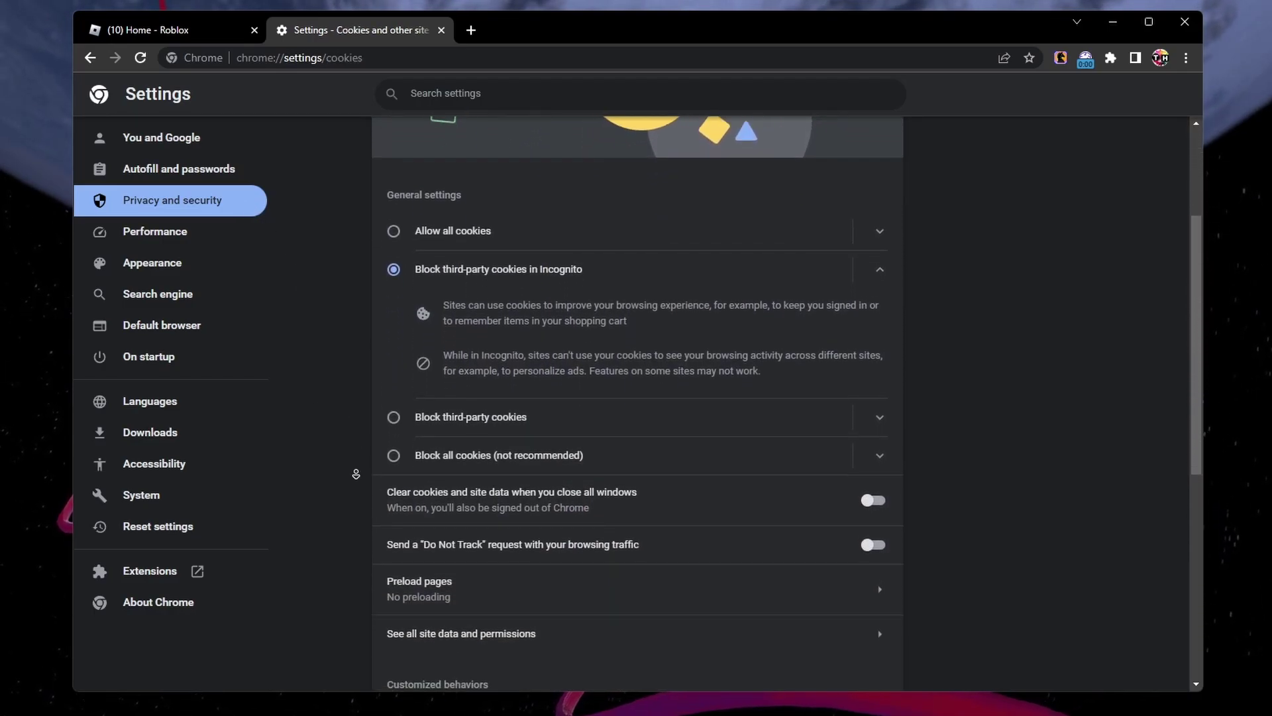
scroll(356, 474, "down", 1)
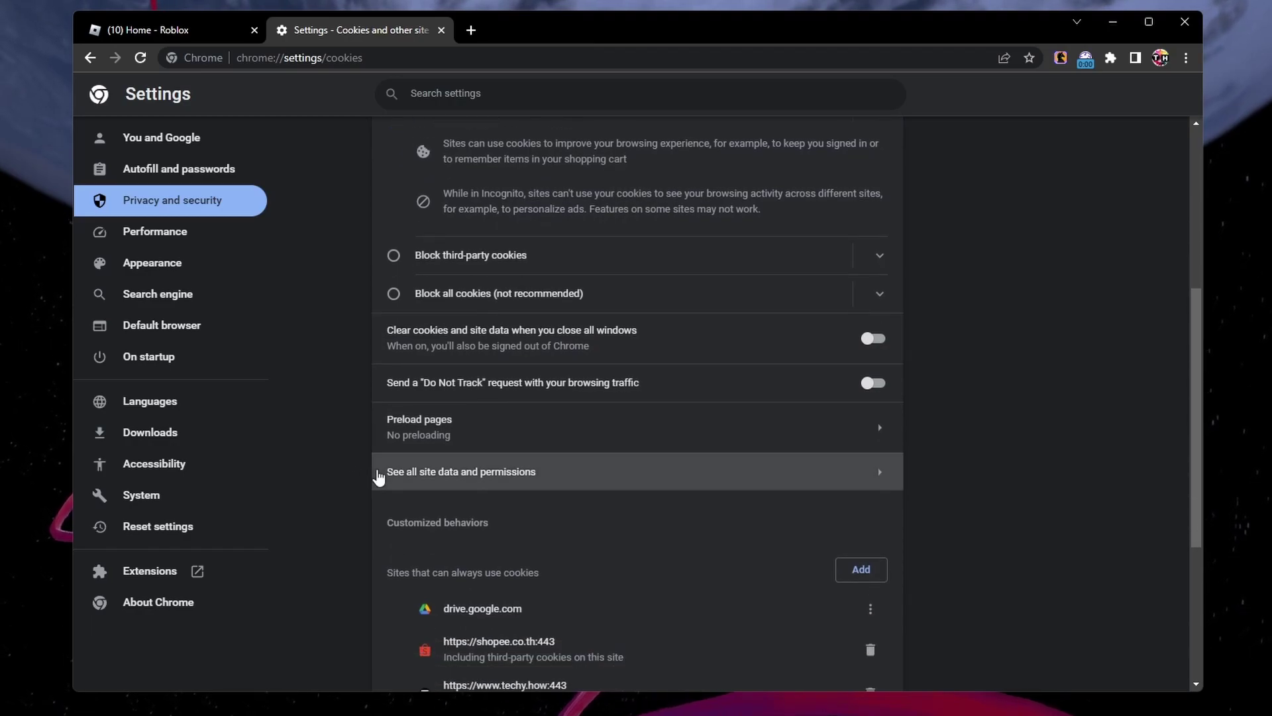
Clear the stored cookies and site data for roblox.com from the all-sites list.
left_click(378, 467)
type("roblox")
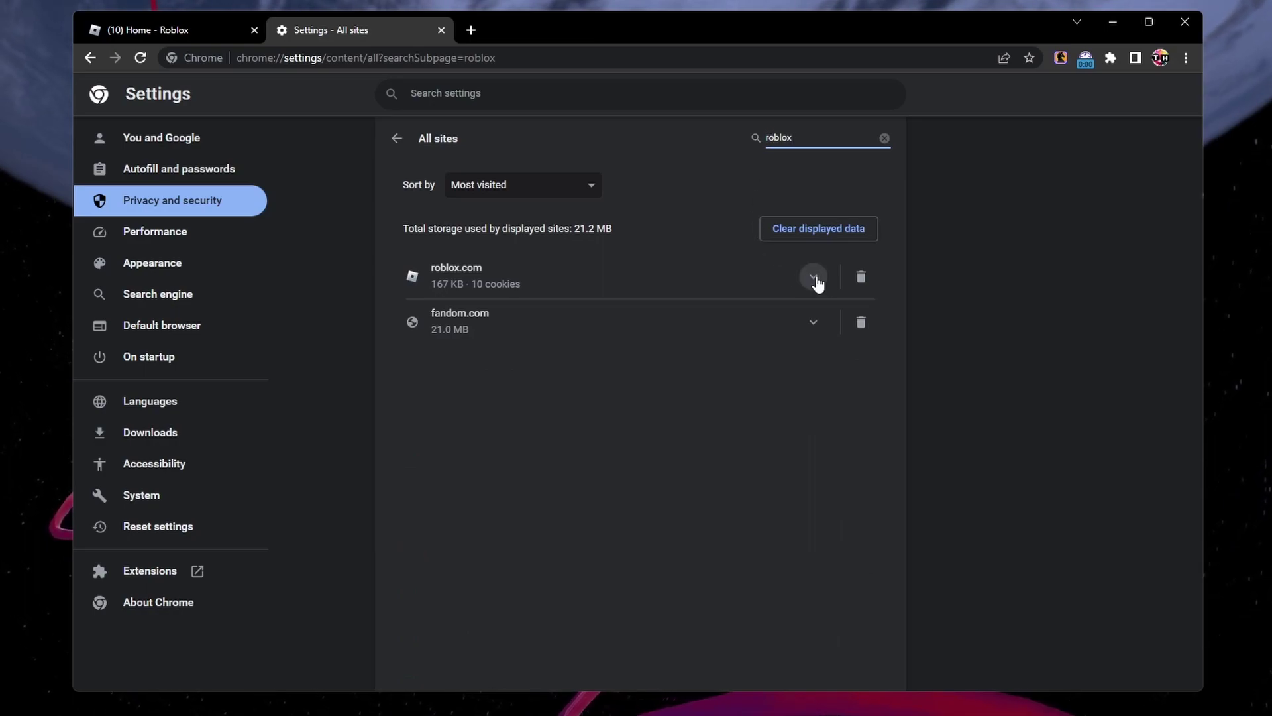
left_click(861, 277)
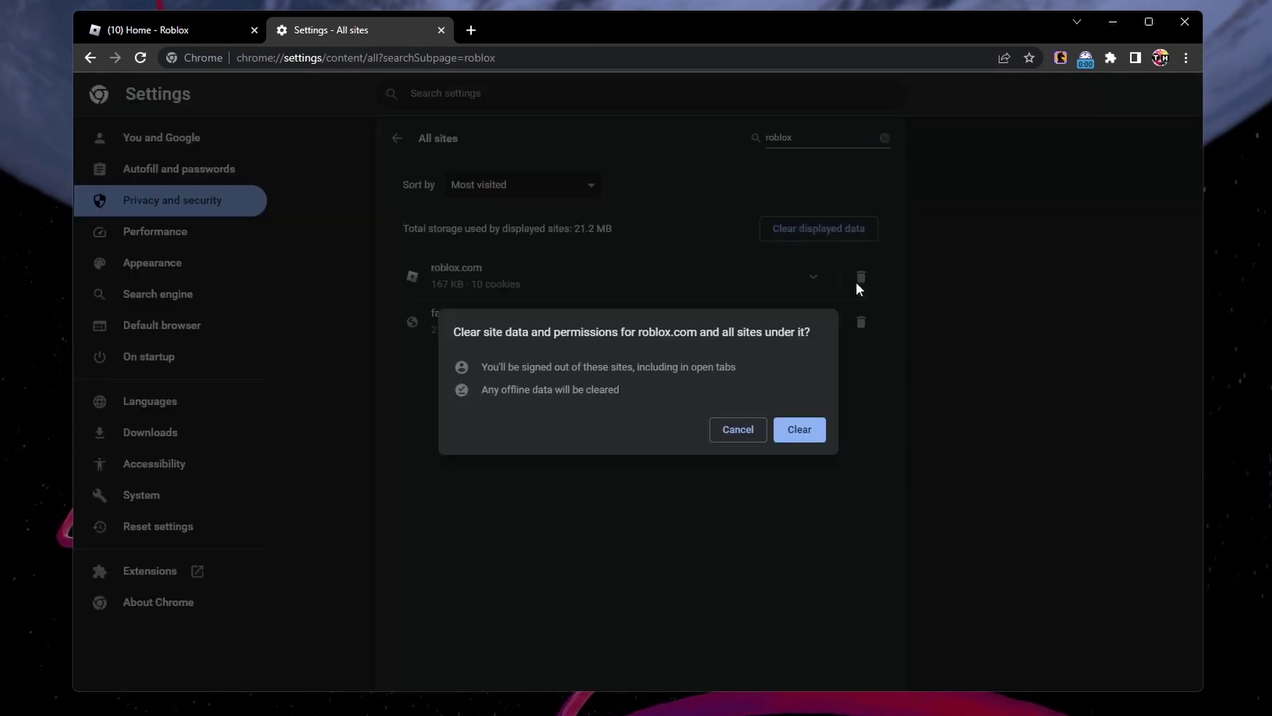
left_click(801, 428)
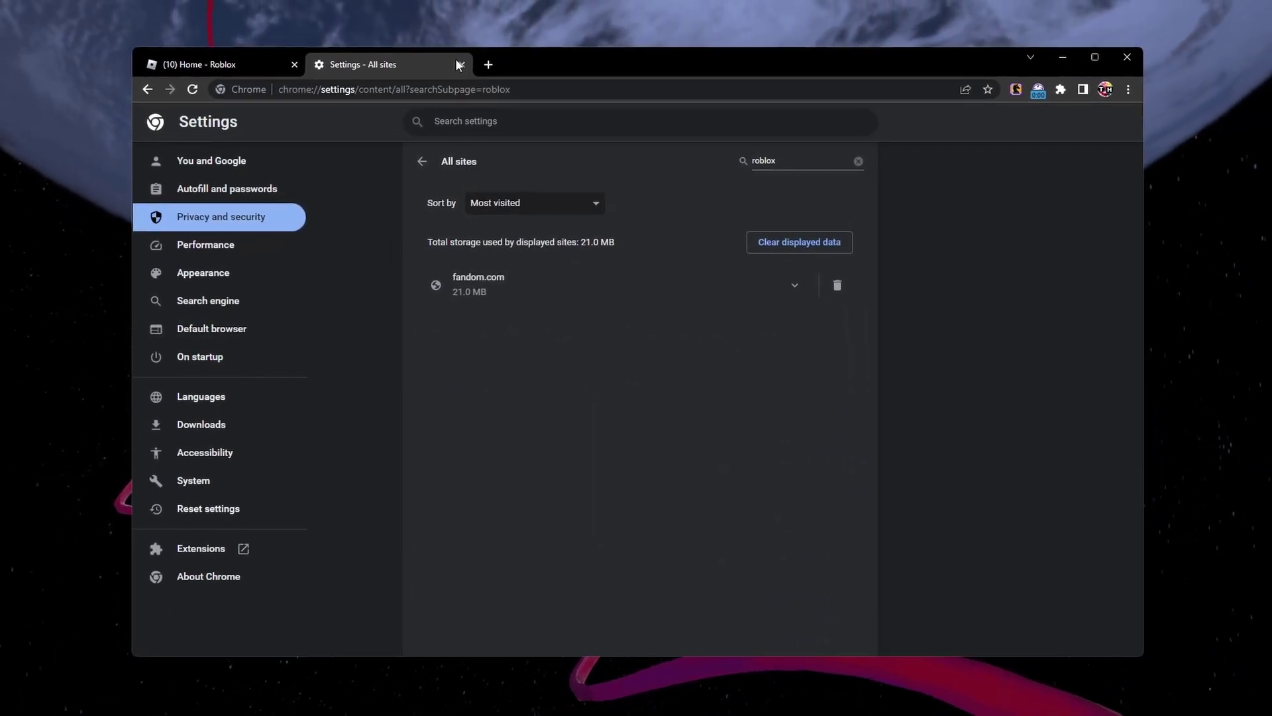
left_click(458, 63)
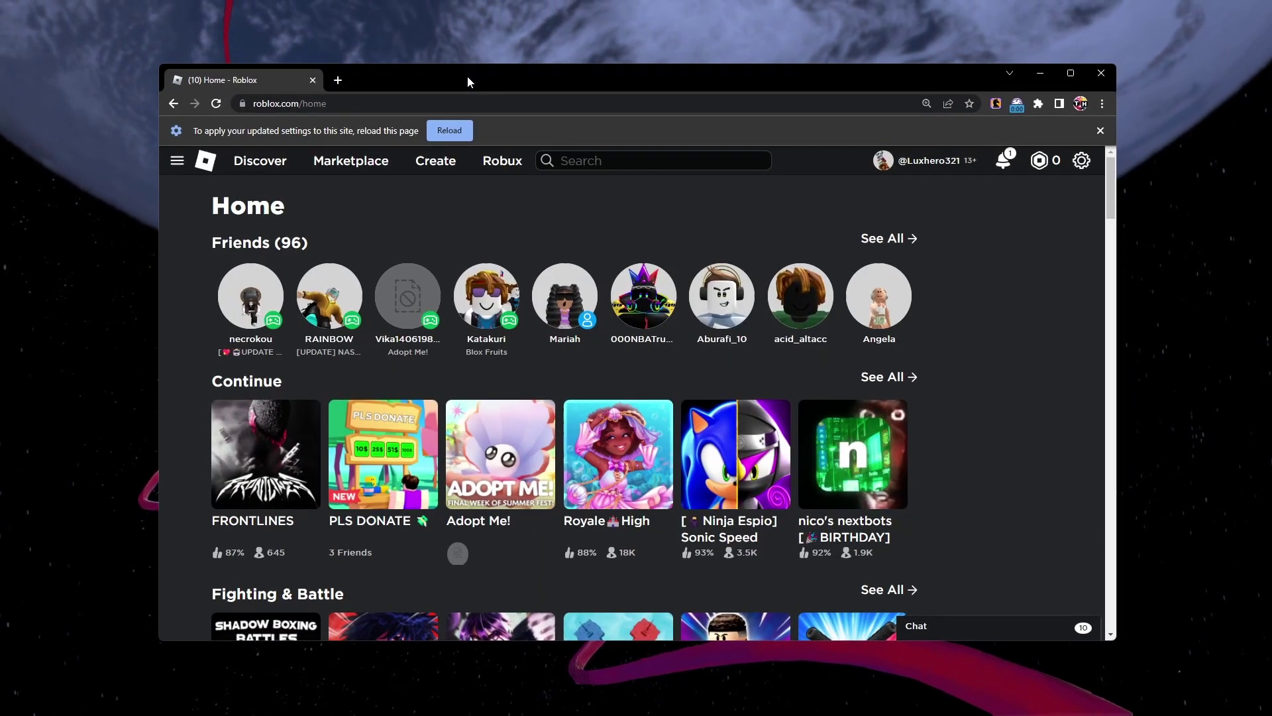